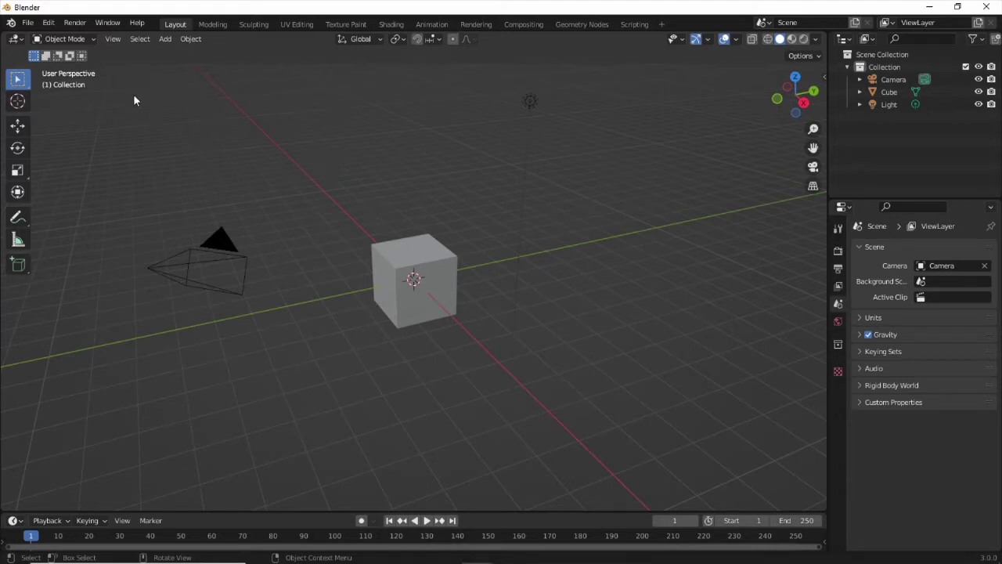
# - Box-select the default camera, cube and light and delete all three
pyautogui.moveTo(132, 73); pyautogui.dragTo(709, 427)
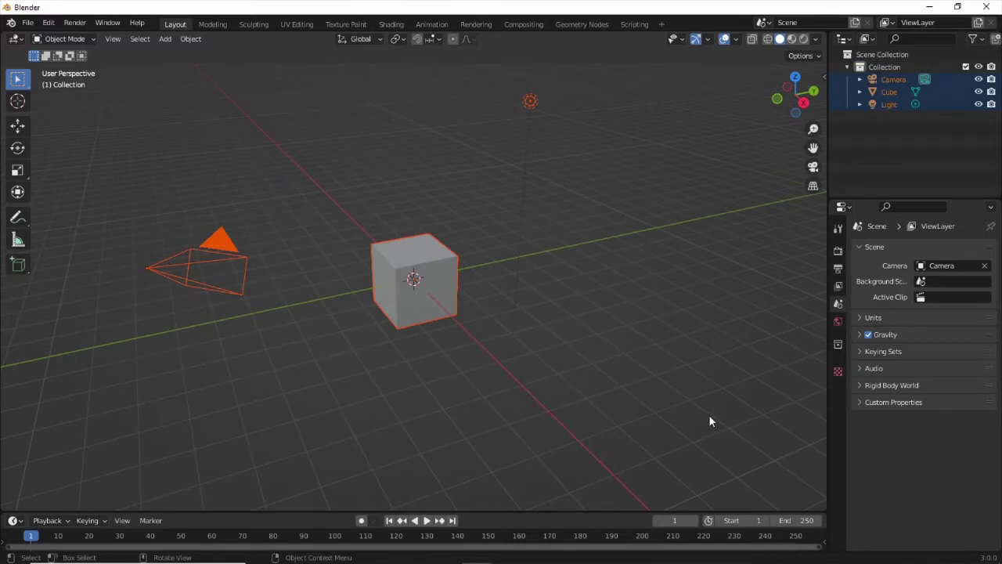
pyautogui.press('Delete')
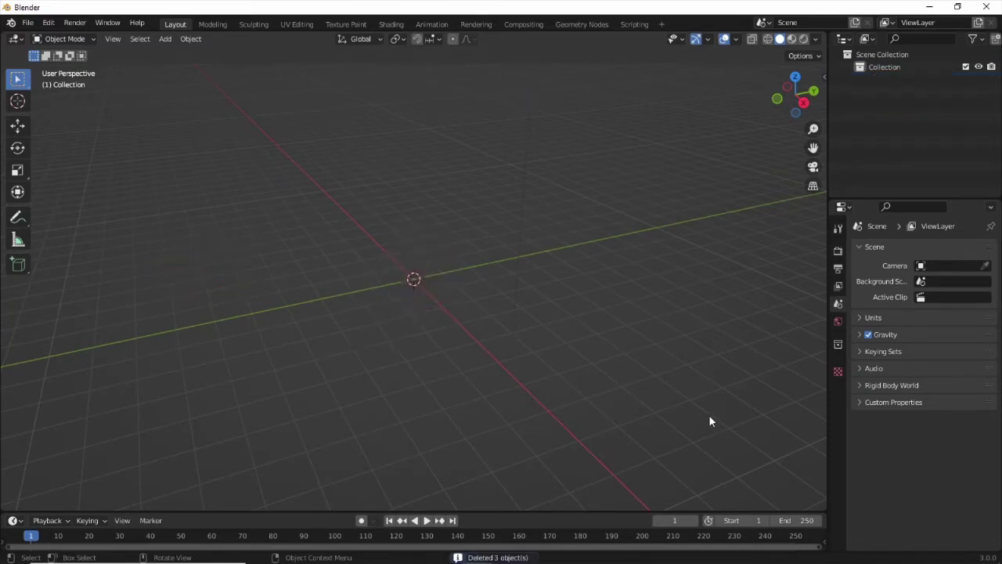
# - Start an FBX import and choose SK_Chr_Soldier_Male_01.fbx
pyautogui.click(27, 22)
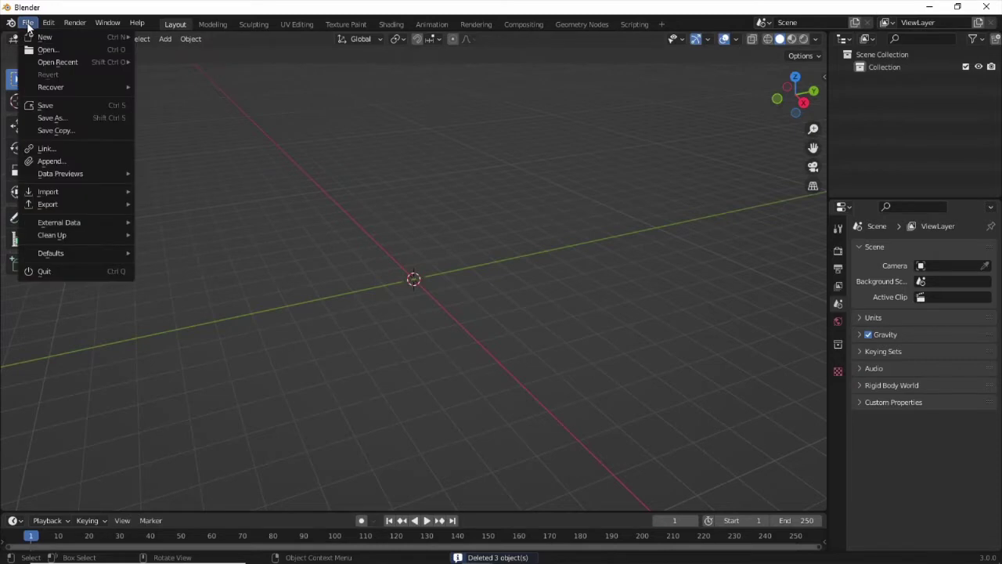
pyautogui.moveTo(74, 192)
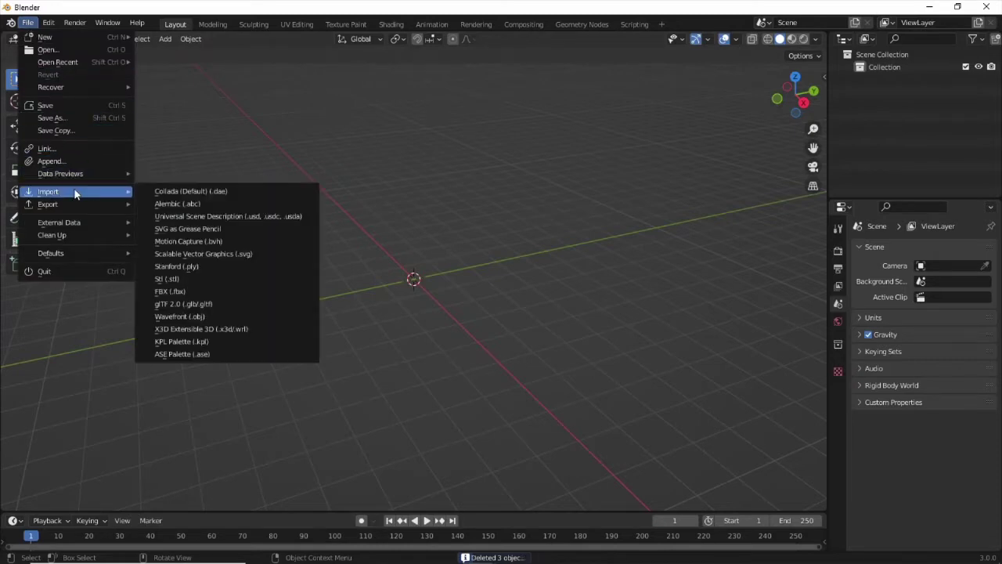
pyautogui.click(192, 292)
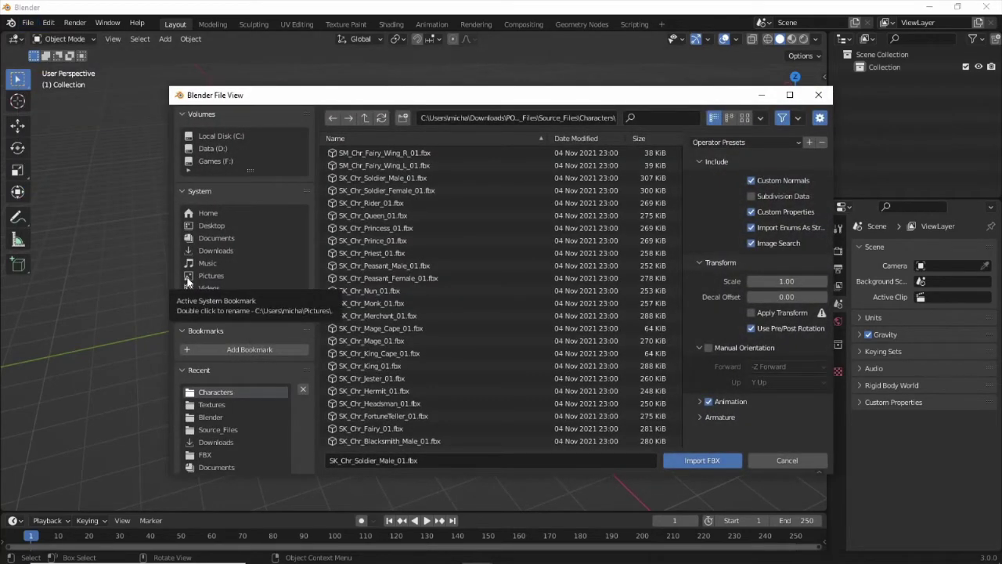
pyautogui.click(411, 179)
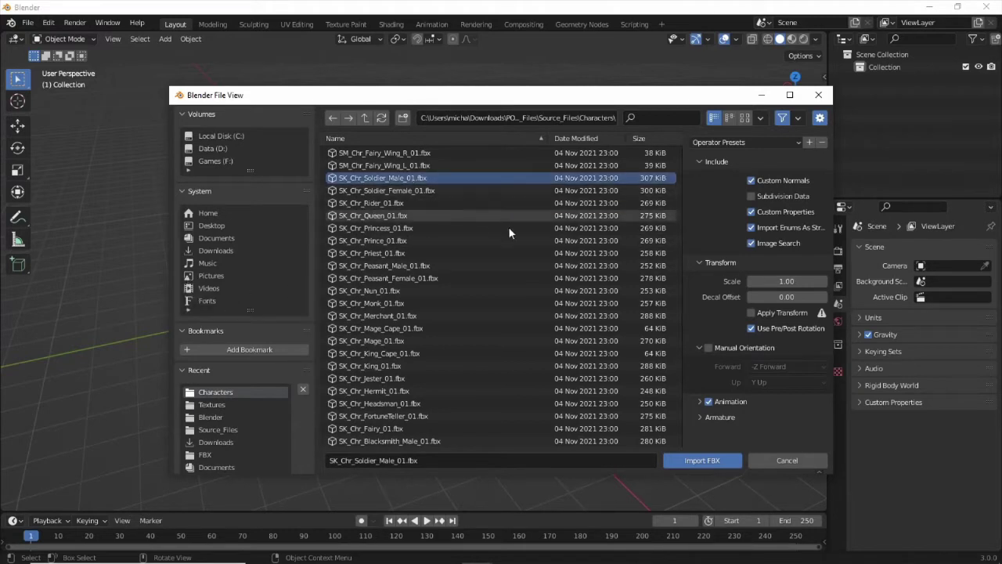
# - Enable Ignore Leaf Bones and Force Connect Children in the Armature import options
pyautogui.click(699, 417)
pyautogui.scroll(-1, 705, 421)
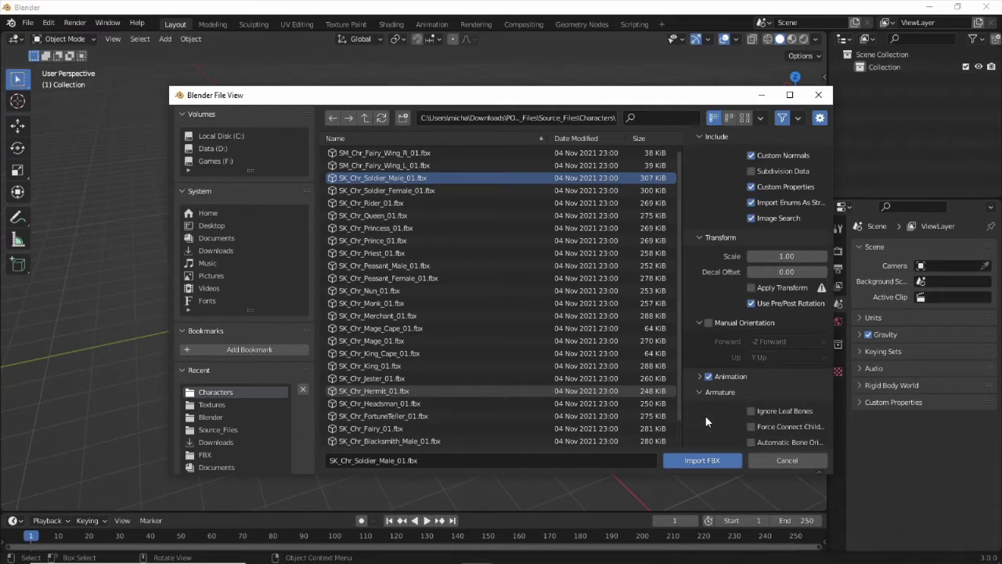
pyautogui.scroll(-2, 706, 421)
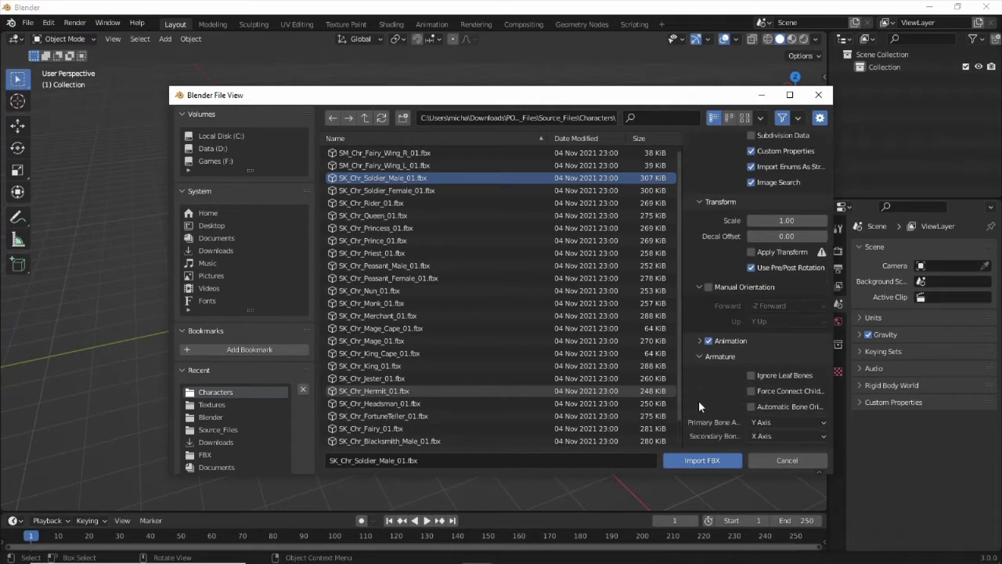
pyautogui.click(752, 375)
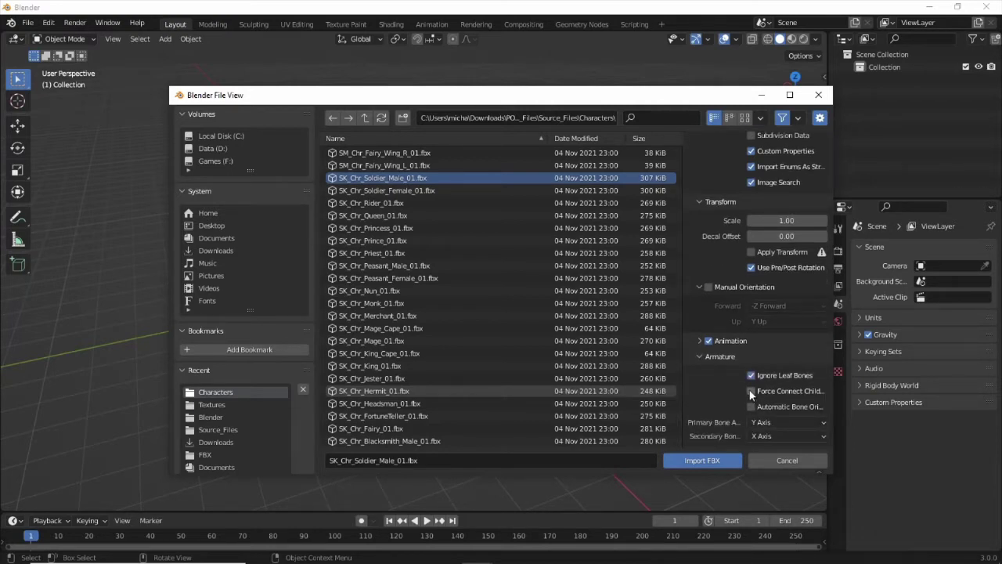
pyautogui.click(751, 391)
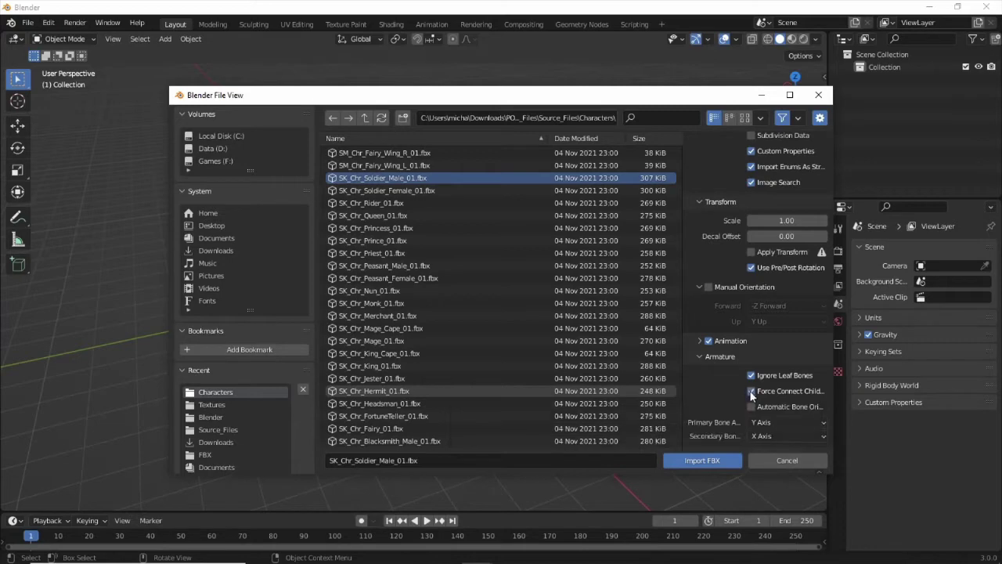
# - Import the soldier FBX and switch its rig into Pose Mode
pyautogui.click(707, 461)
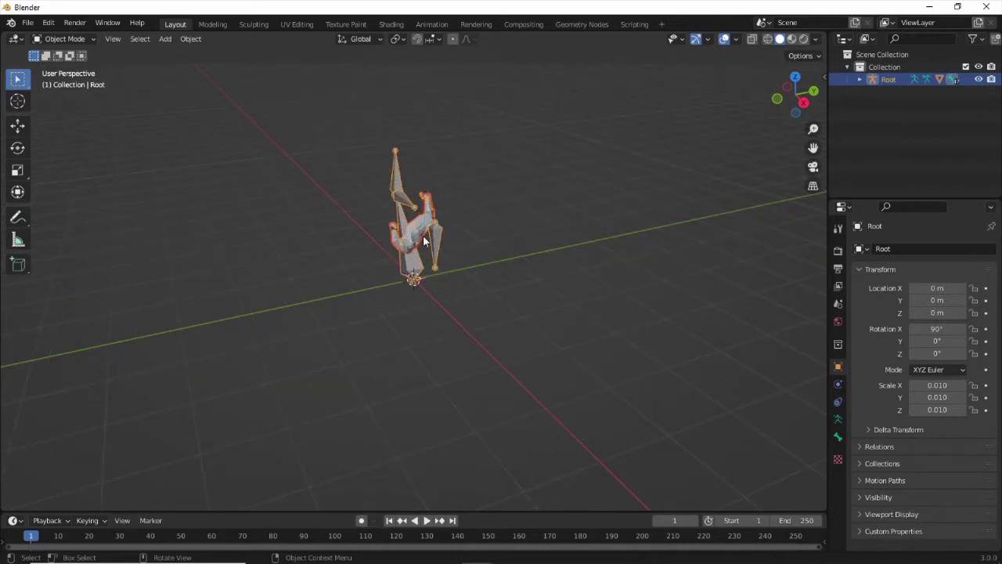
pyautogui.moveTo(426, 239)
pyautogui.mouseDown(button='middle')
pyautogui.moveTo(468, 213)
pyautogui.moveTo(438, 242)
pyautogui.mouseUp(button='middle')
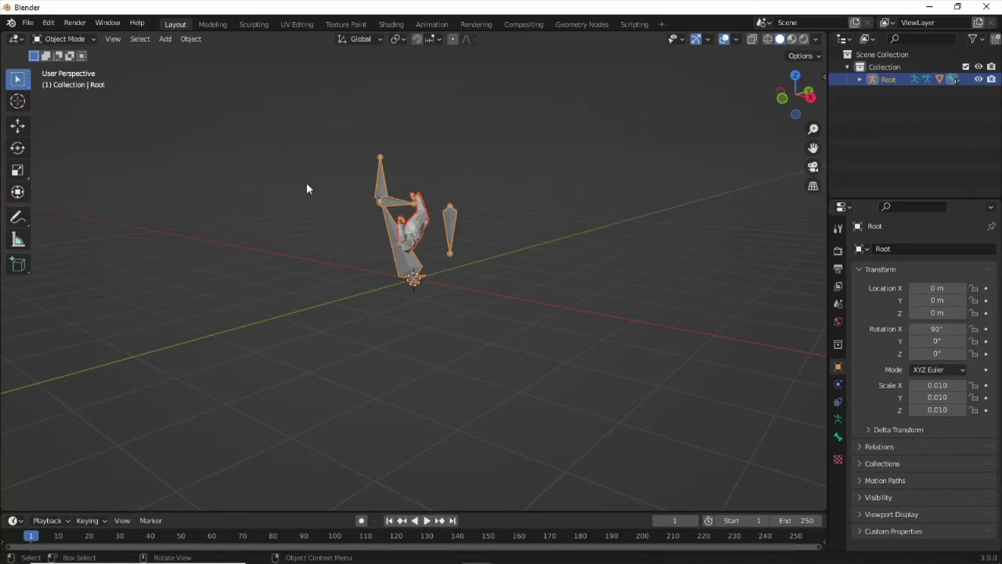
pyautogui.click(91, 41)
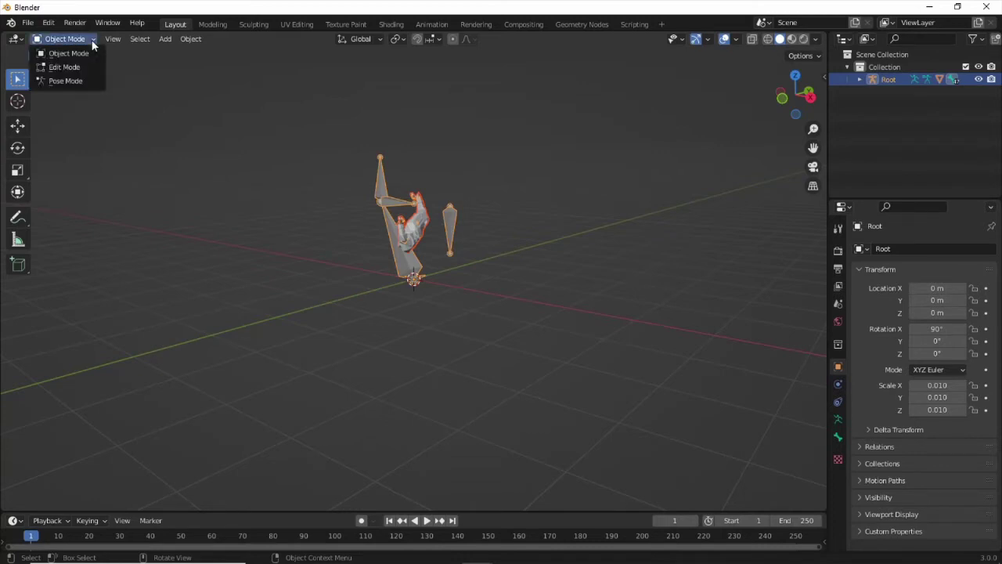
pyautogui.click(79, 81)
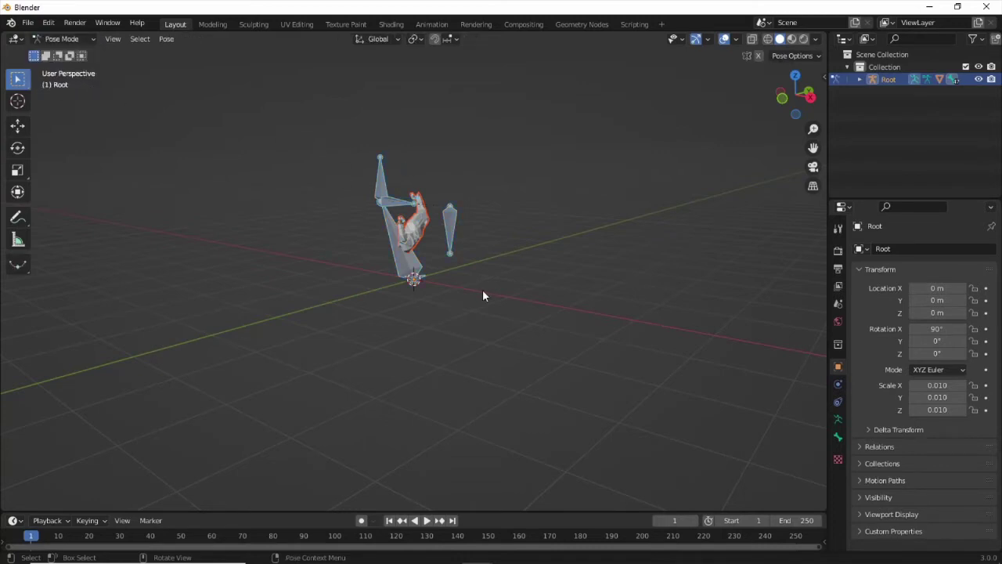
# - Clear all pose transforms to return the soldier to its rest T-pose
pyautogui.click(168, 39)
pyautogui.moveTo(202, 67)
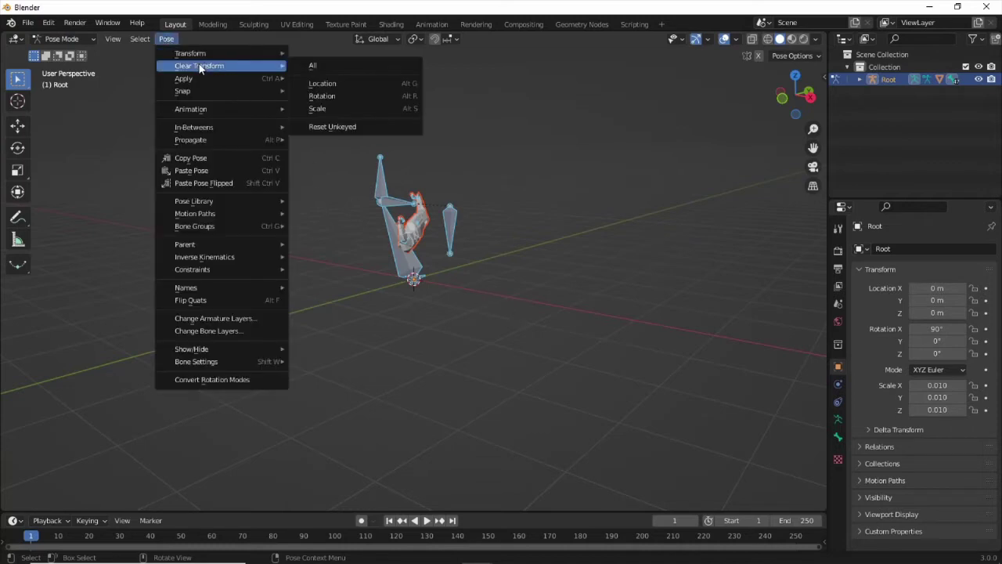
pyautogui.click(334, 68)
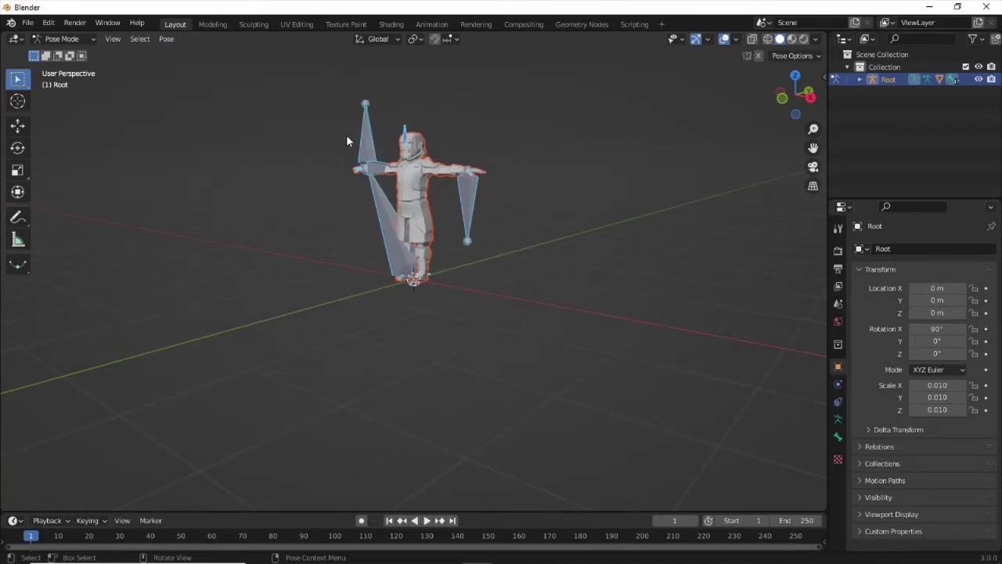
# - Return to Object Mode and select only the Root armature
pyautogui.click(90, 38)
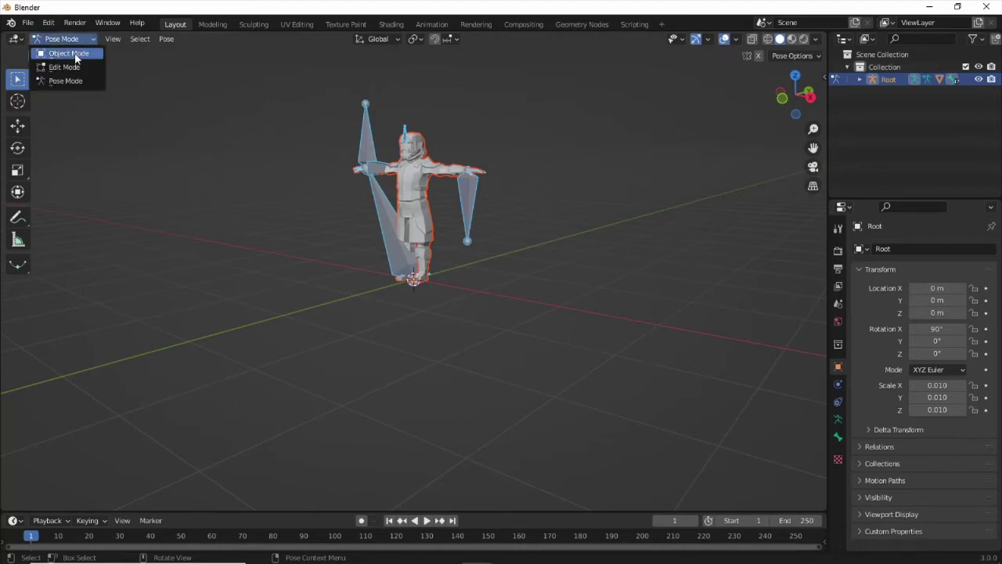
pyautogui.click(74, 52)
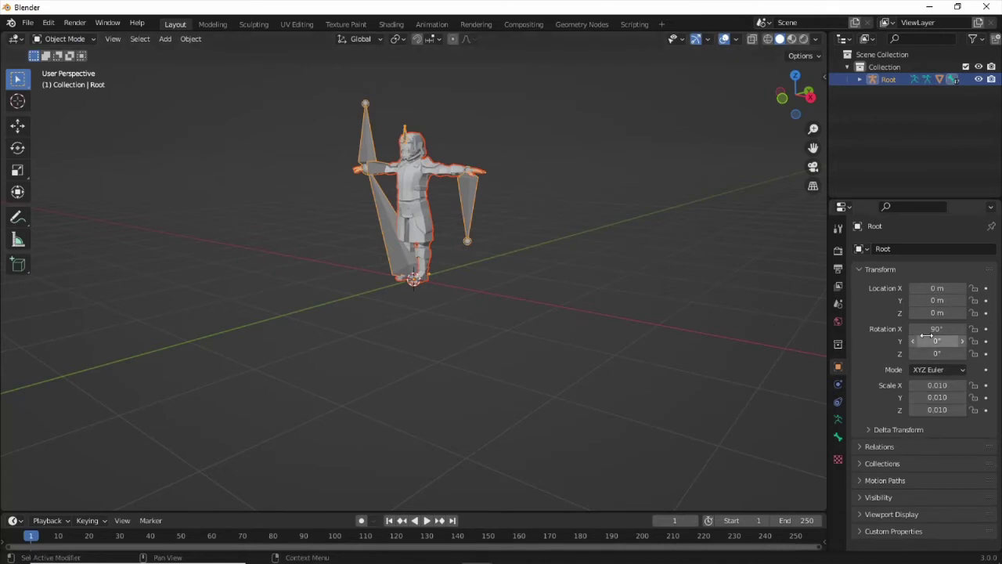
pyautogui.click(363, 143)
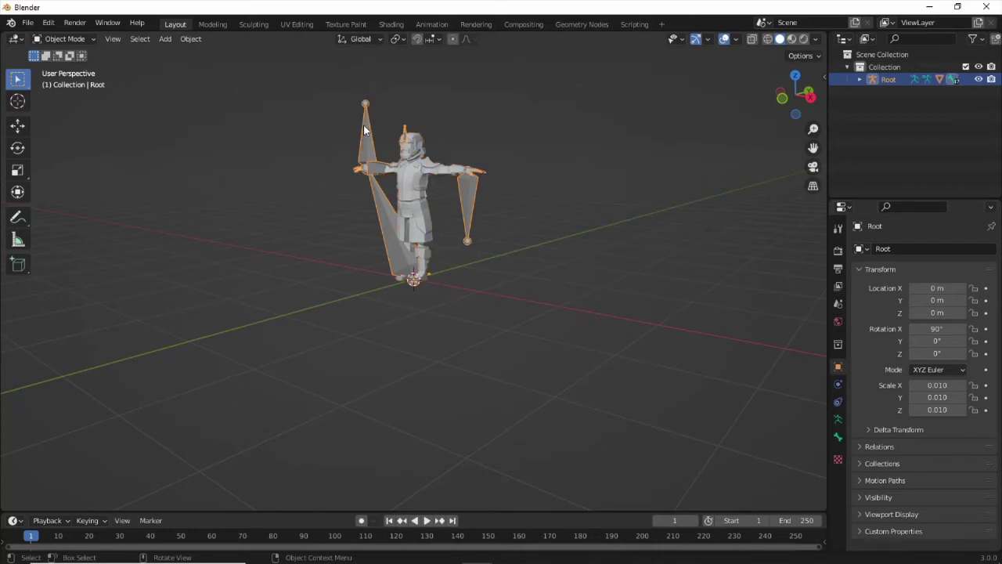
# - Delete the Root armature, then undo to bring it back
pyautogui.press('Delete')
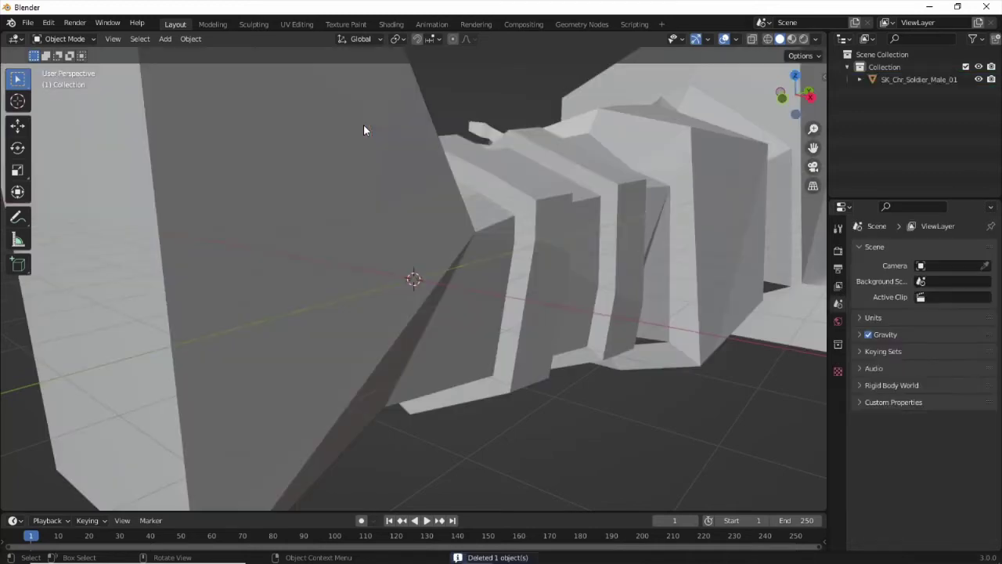
pyautogui.scroll(-8, 445, 235)
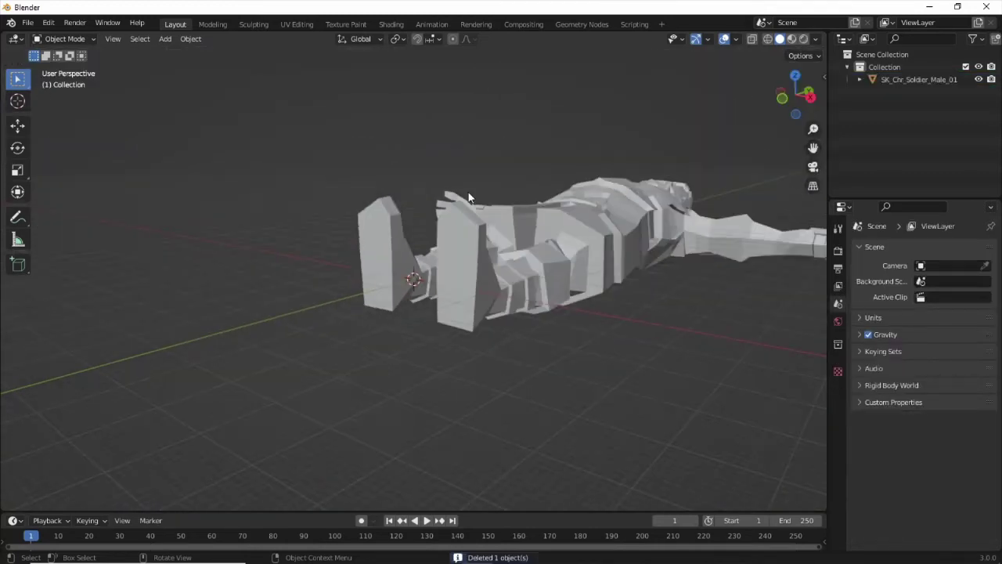
pyautogui.scroll(6, 471, 200)
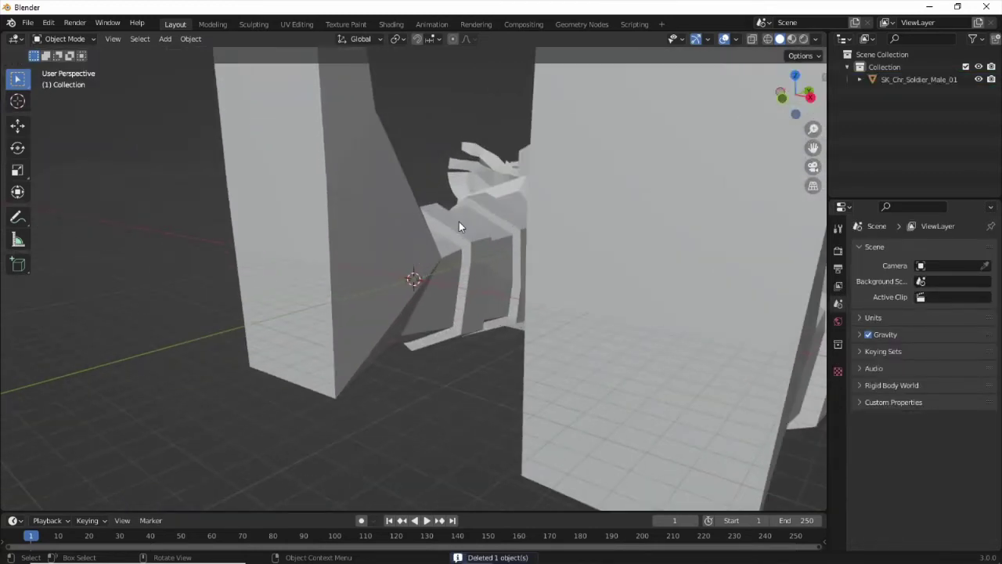
pyautogui.hotkey('ctrl', 'z')
pyautogui.scroll(6, 414, 241)
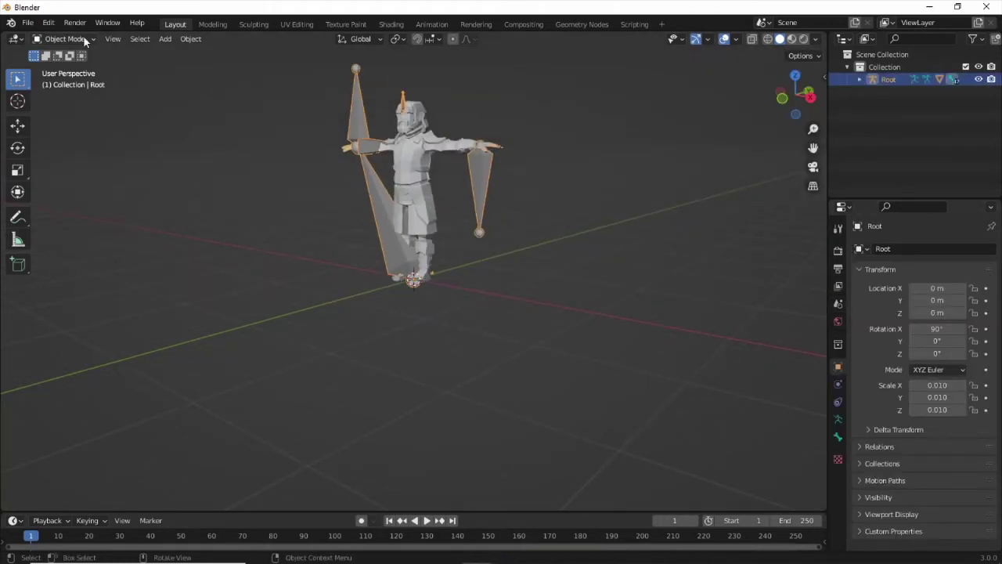
# - Apply all transforms to the Root armature, then delete it and undo the deletion
pyautogui.click(190, 39)
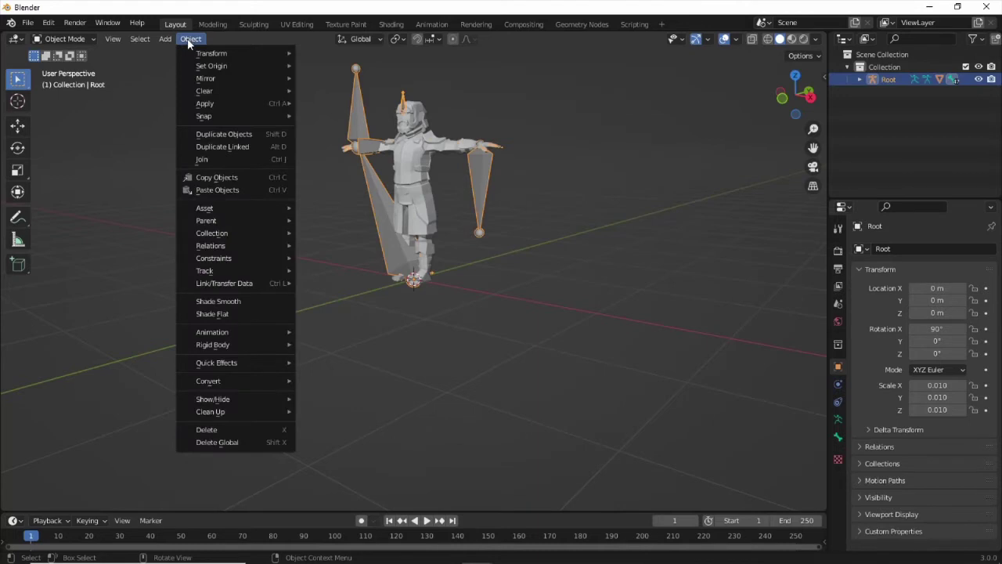
pyautogui.moveTo(221, 100)
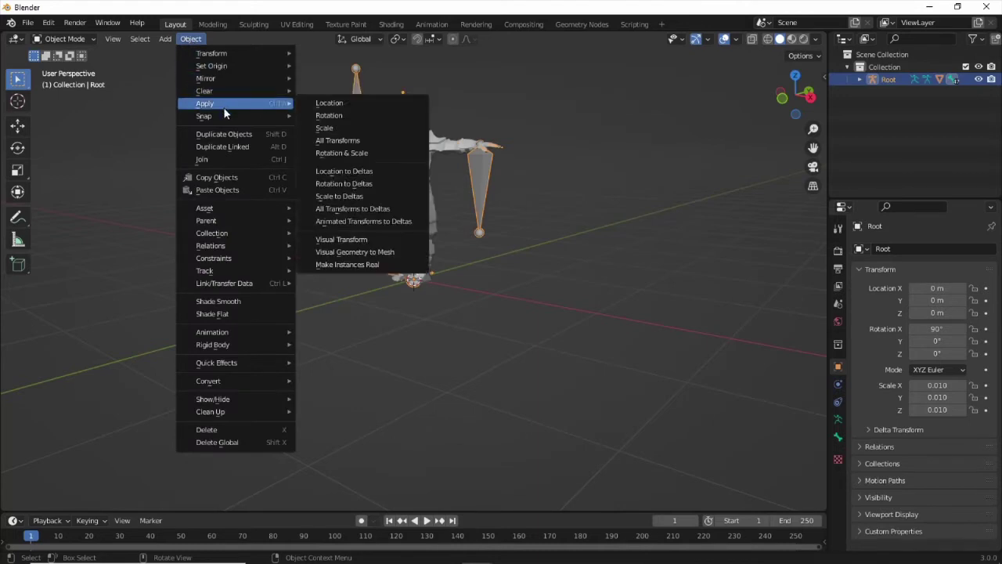
pyautogui.click(346, 143)
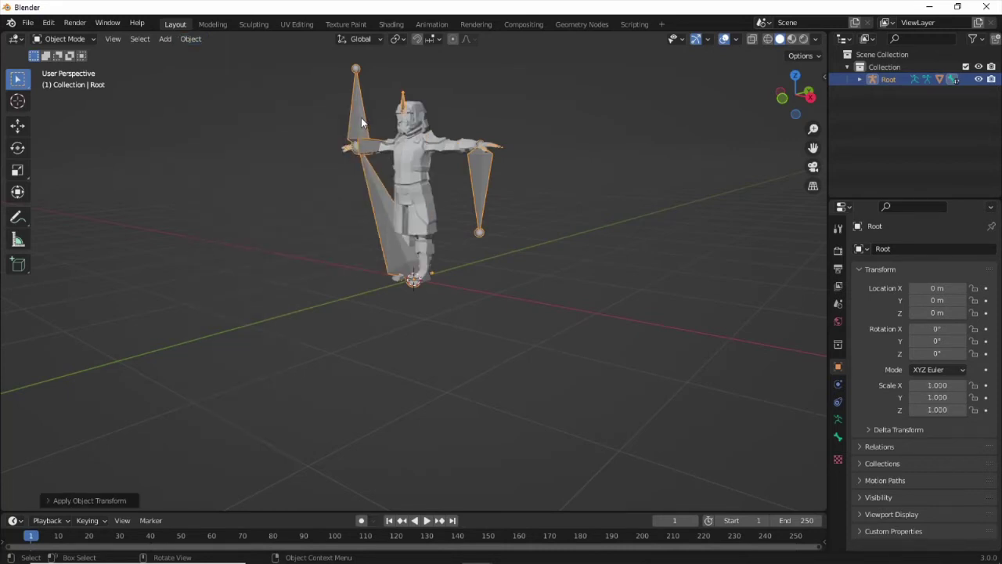
pyautogui.press('Delete')
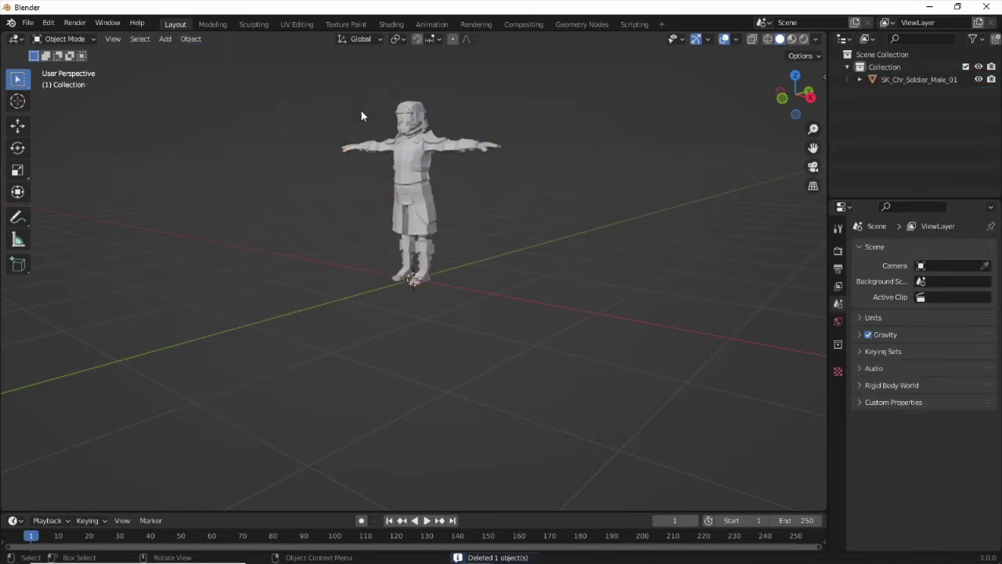
pyautogui.hotkey('ctrl', 'z')
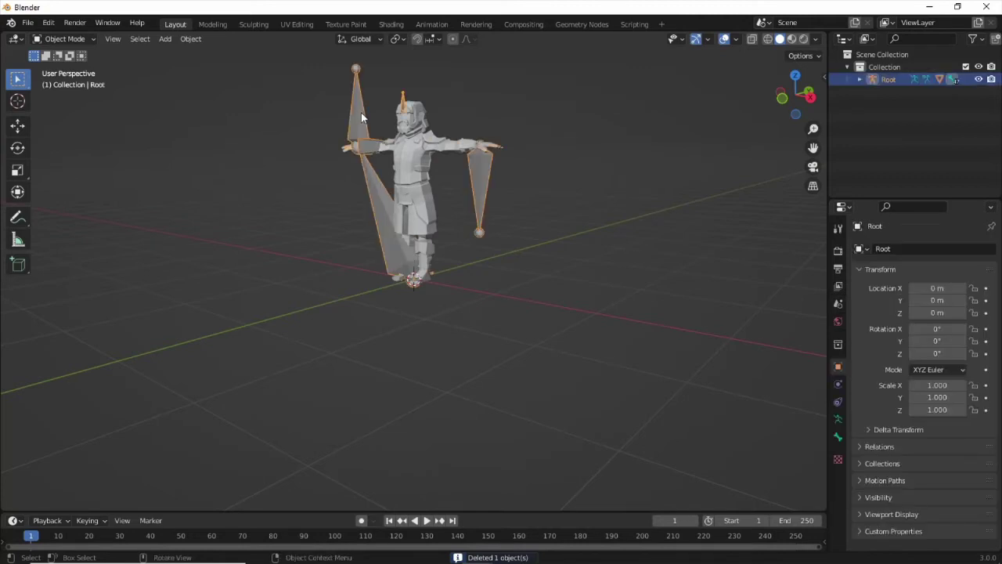
# - Put the armature in Edit Mode, select ik_hand_r and switch to wireframe shading
pyautogui.click(92, 41)
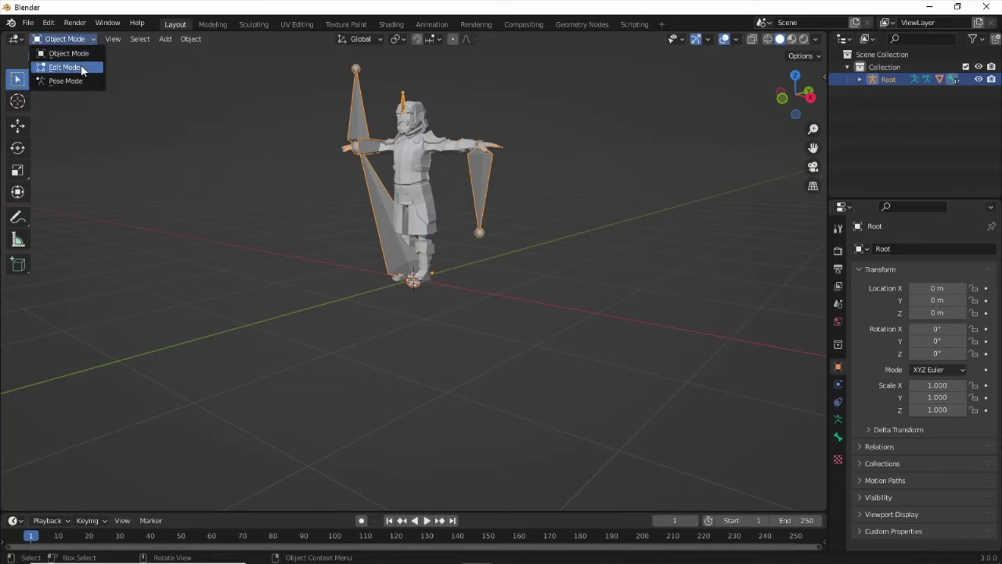
pyautogui.click(82, 70)
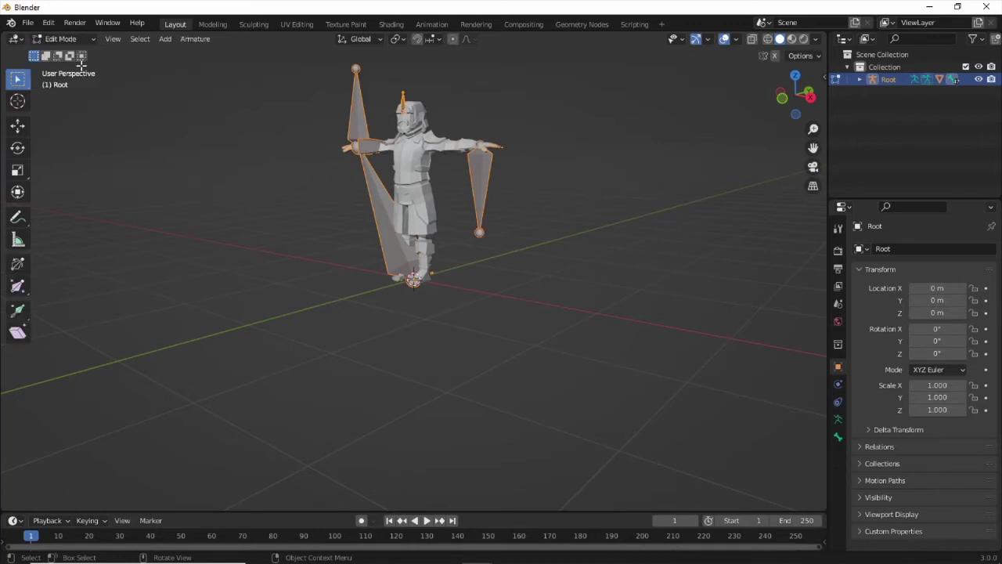
pyautogui.click(362, 102)
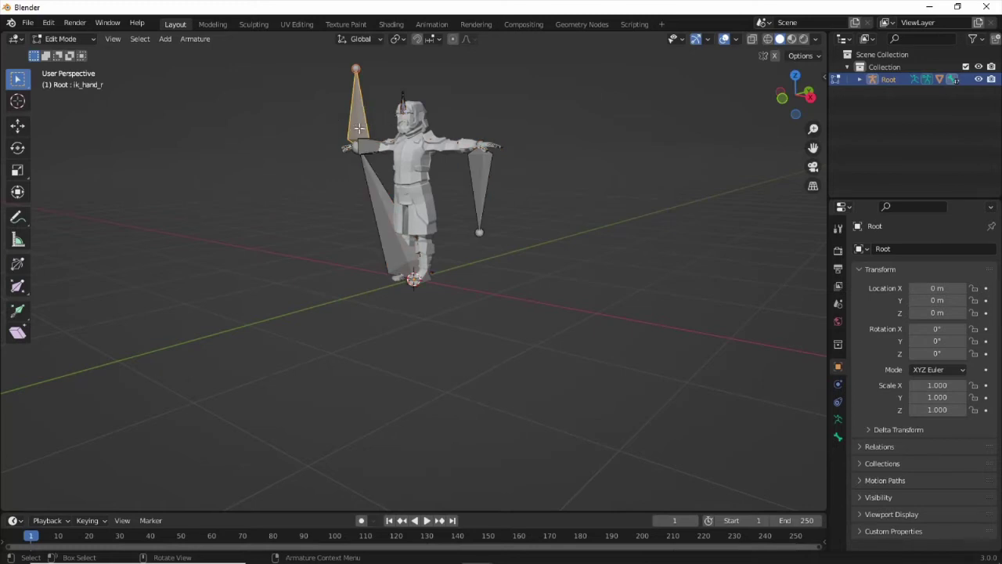
pyautogui.keyDown('alt'); pyautogui.middleClick(391, 150); pyautogui.keyUp('alt')
pyautogui.scroll(2, 394, 253)
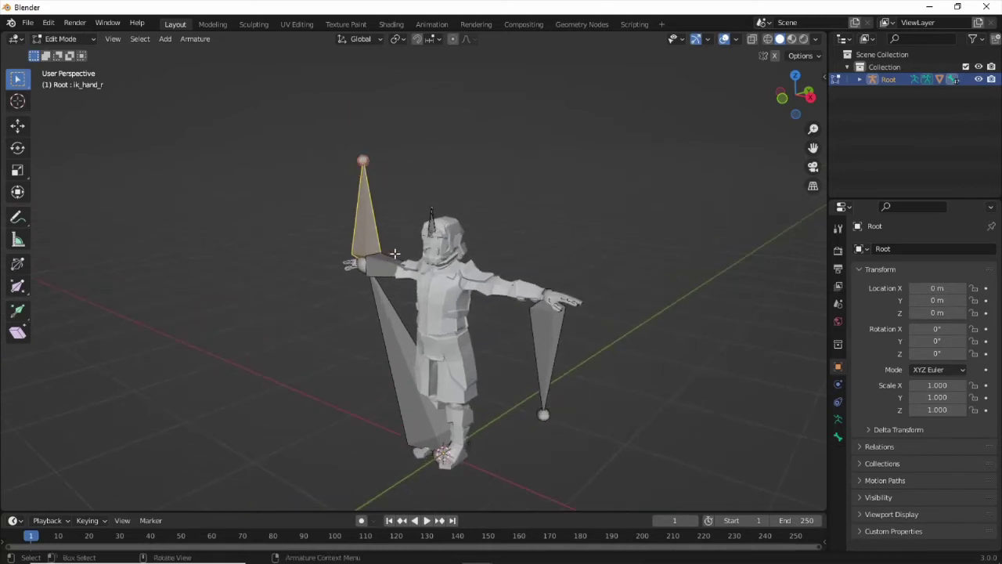
pyautogui.click(770, 43)
pyautogui.scroll(3, 362, 282)
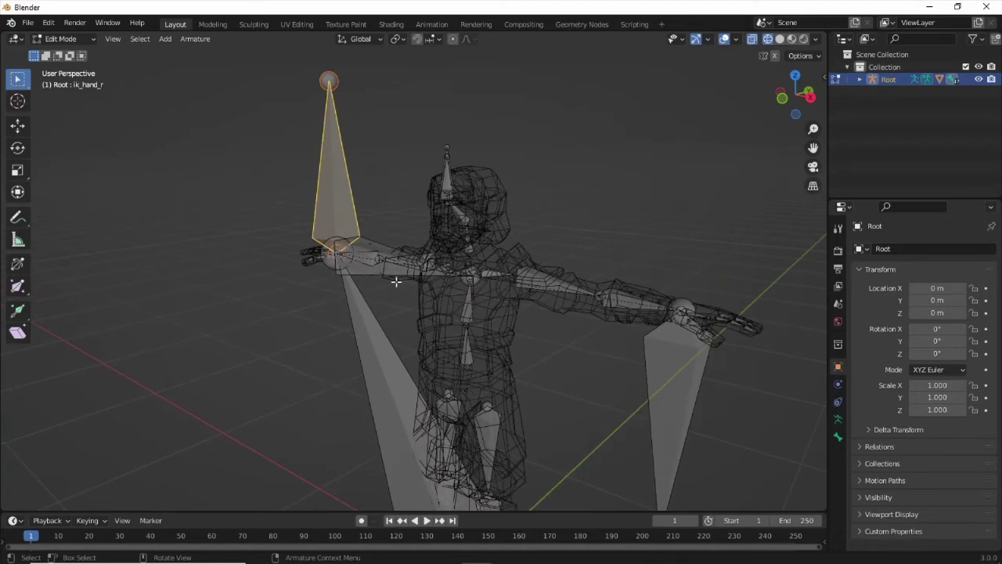
pyautogui.moveTo(396, 280); pyautogui.dragTo(337, 276, button='middle')
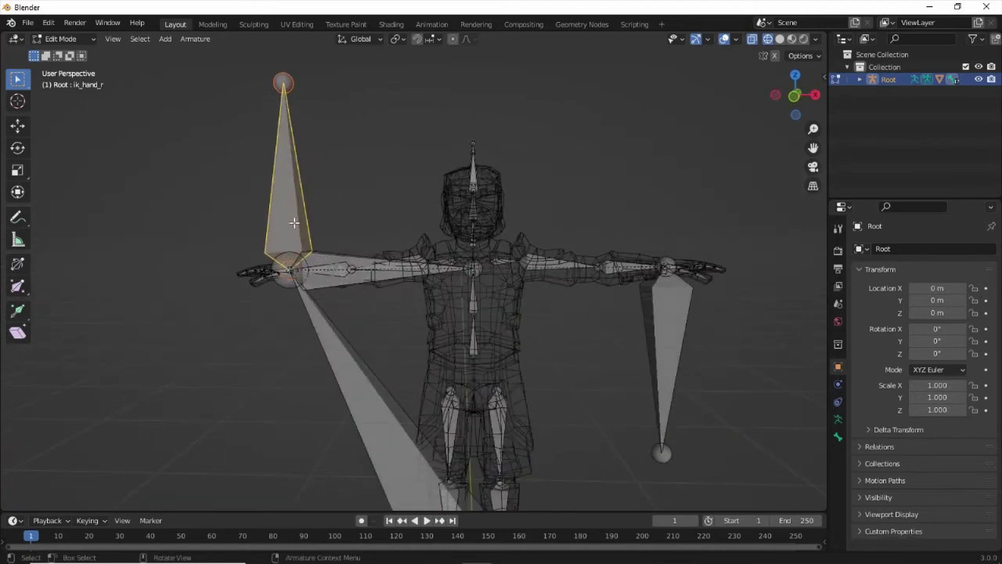
# - Delete the ik_hand_r, ik_hand_root, ik_hand_gun and ik_hand_l bones
pyautogui.press('x')
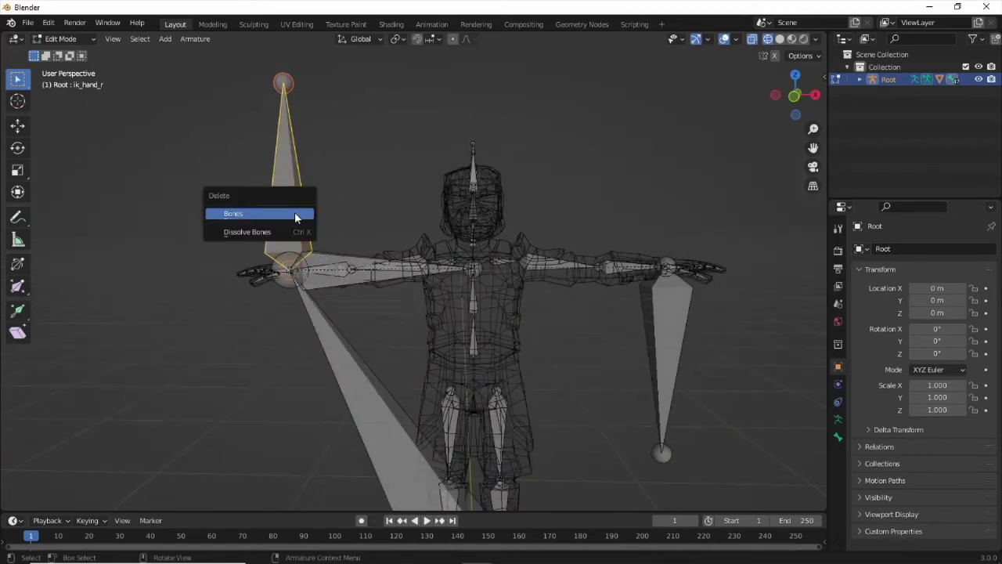
pyautogui.click(294, 212)
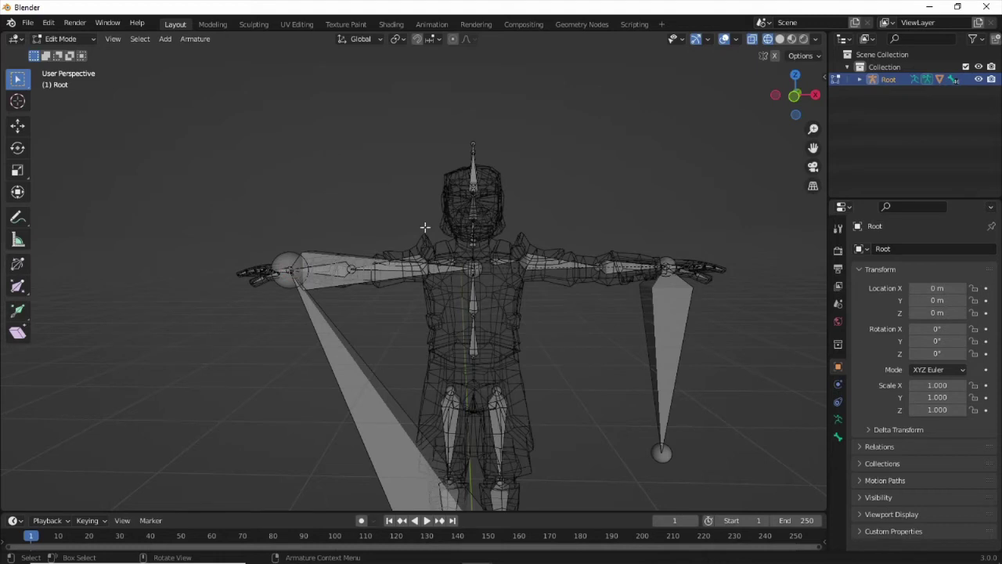
pyautogui.click(346, 380)
pyautogui.press('x')
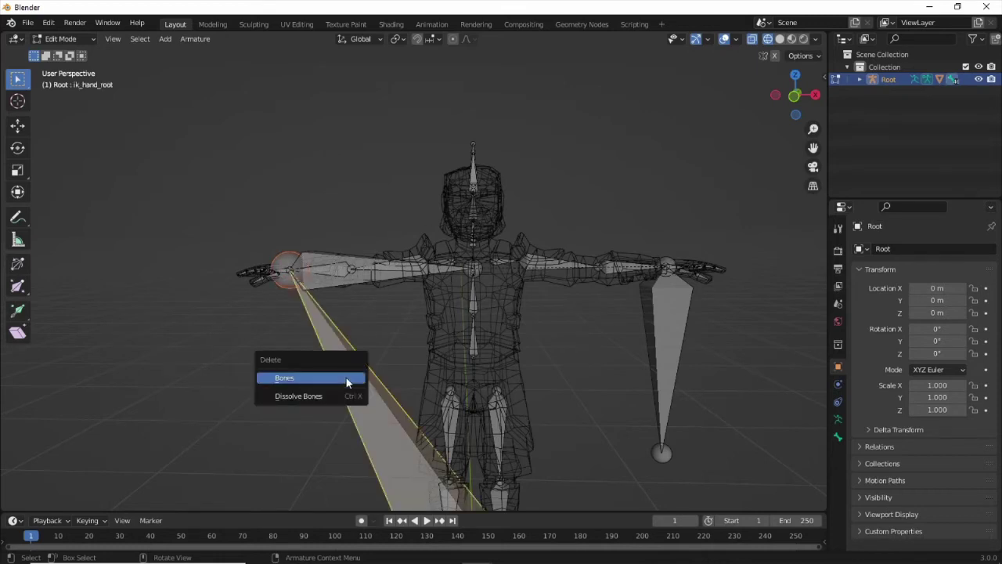
pyautogui.click(337, 380)
pyautogui.click(312, 288)
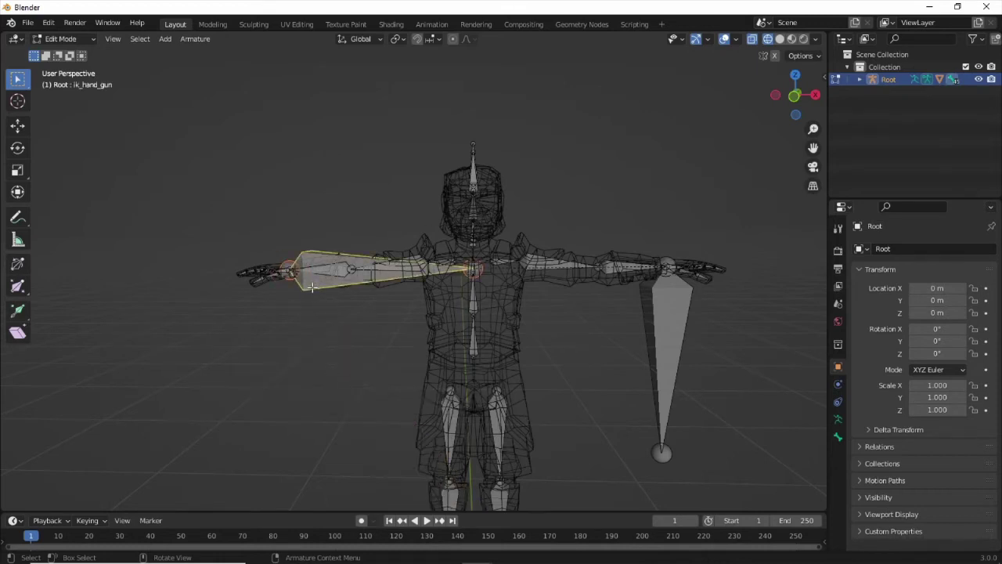
pyautogui.press('x')
pyautogui.click(309, 311)
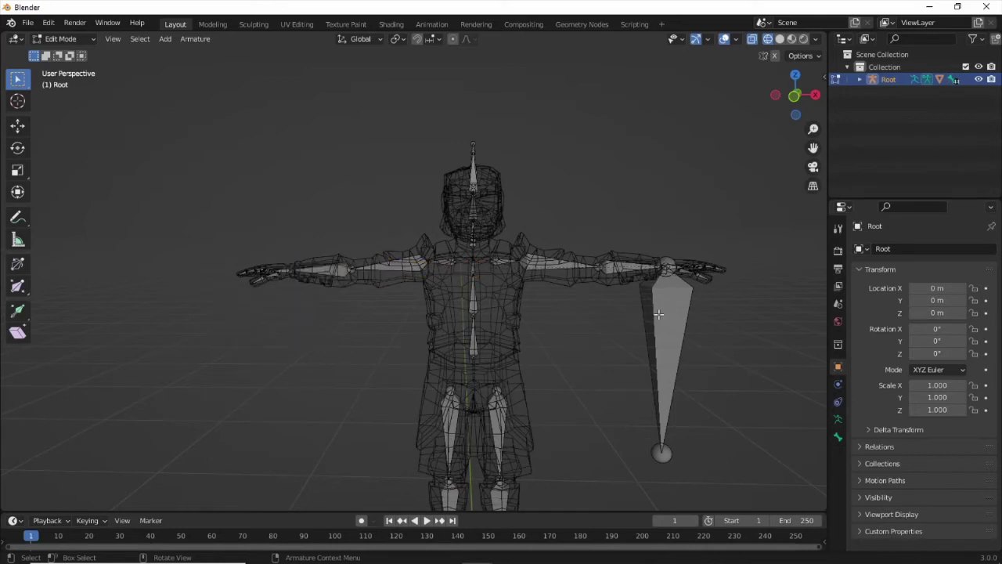
pyautogui.click(668, 314)
pyautogui.press('x')
pyautogui.click(651, 317)
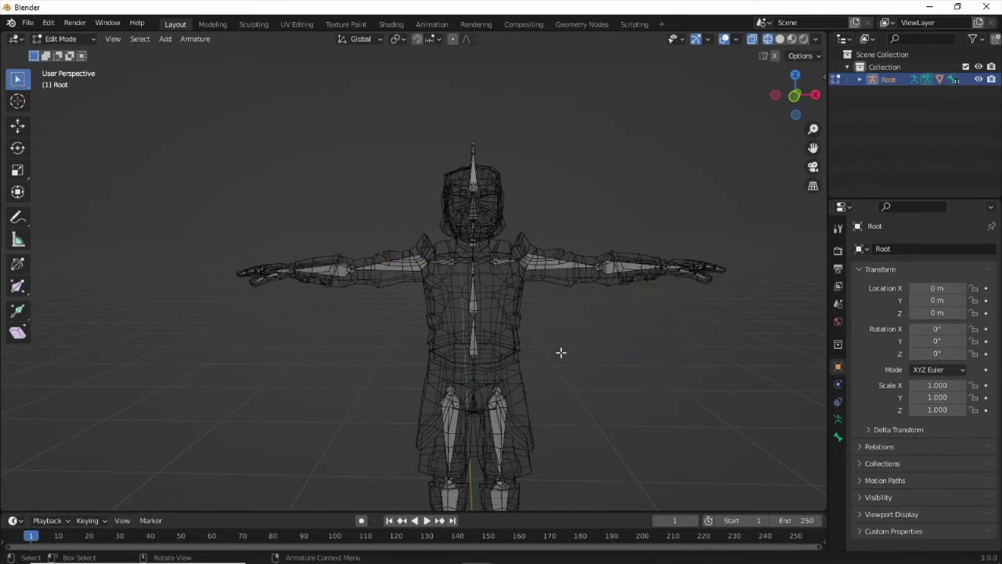
# - Delete the ik_foot_r, ik_foot_l and ik_foot_root bones
pyautogui.keyDown('shift'); pyautogui.moveTo(475, 392); pyautogui.dragTo(436, 369, button='middle'); pyautogui.keyUp('shift')
pyautogui.scroll(5, 441, 381)
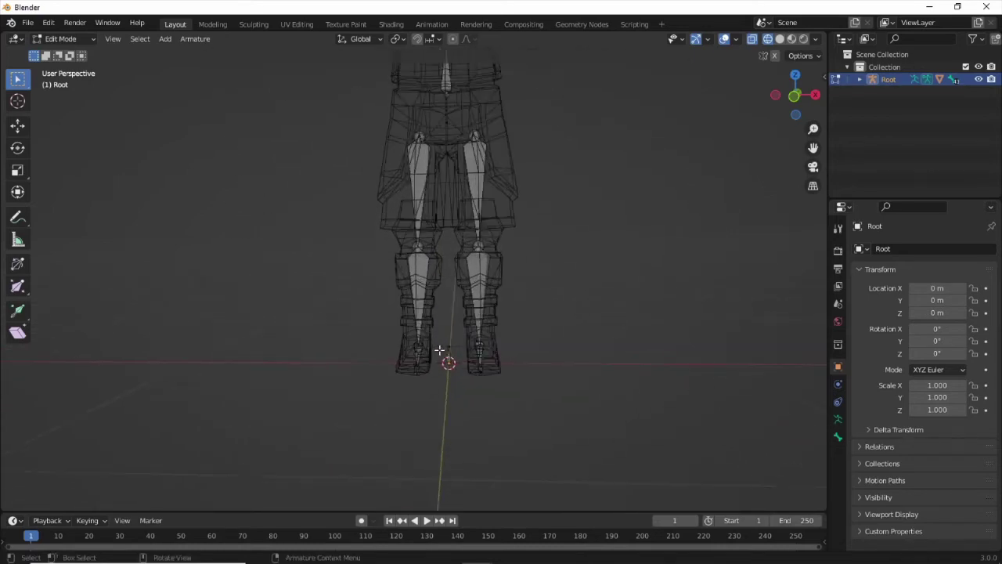
pyautogui.moveTo(509, 380); pyautogui.dragTo(440, 380, button='middle')
pyautogui.click(434, 386)
pyautogui.press('x')
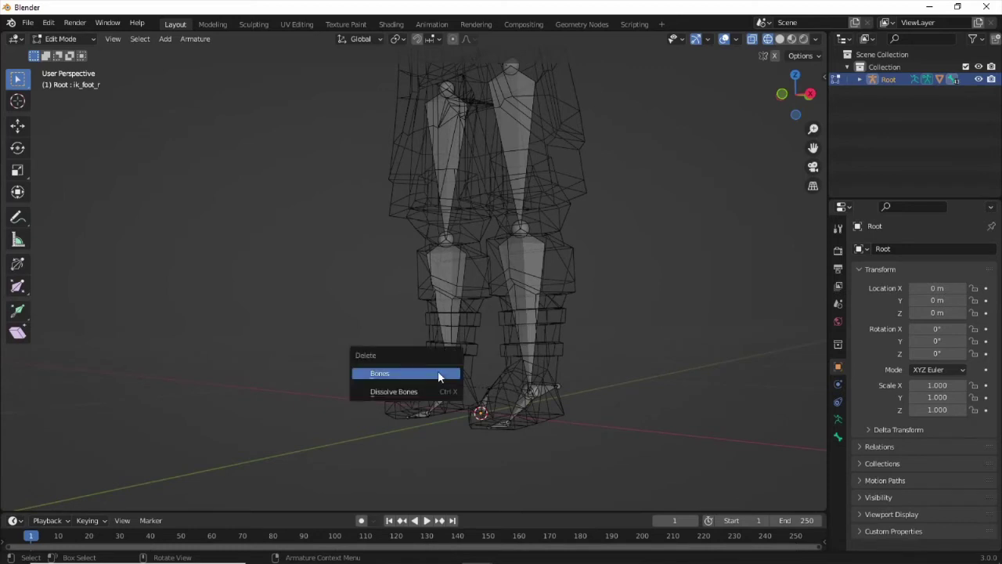
pyautogui.click(435, 373)
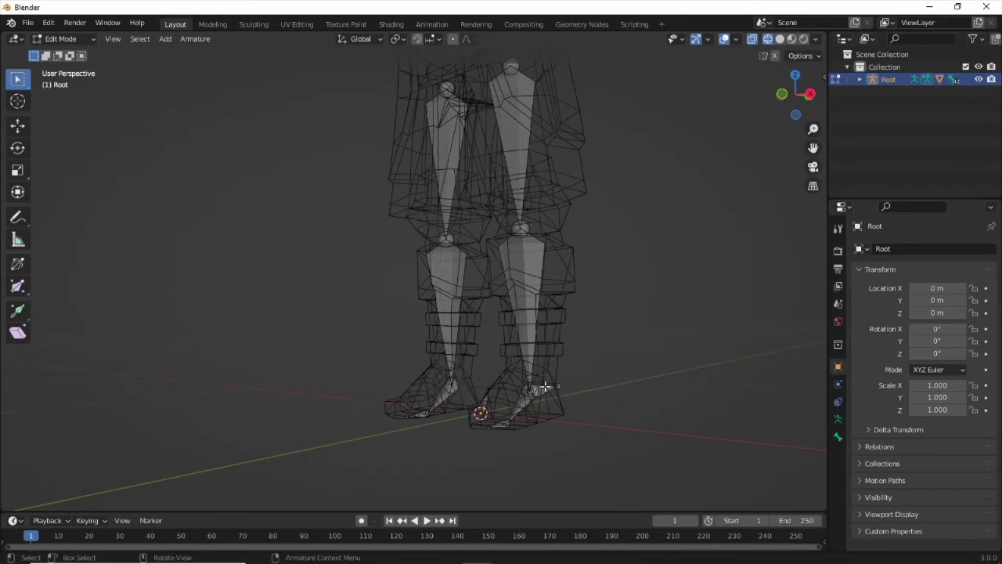
pyautogui.click(550, 387)
pyautogui.press('x')
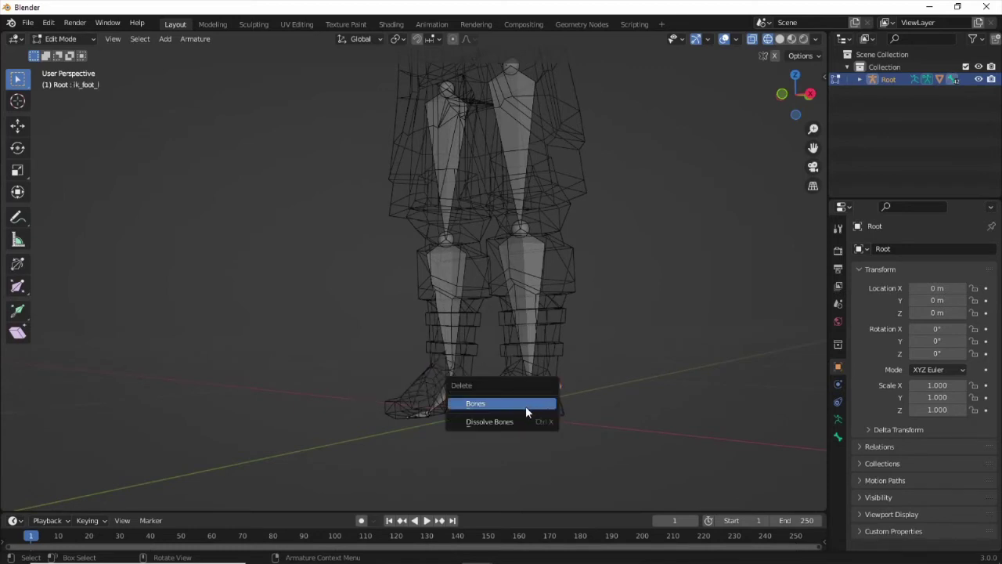
pyautogui.click(525, 405)
pyautogui.click(484, 407)
pyautogui.moveTo(484, 408); pyautogui.dragTo(506, 356, button='middle')
pyautogui.press('x')
pyautogui.click(506, 354)
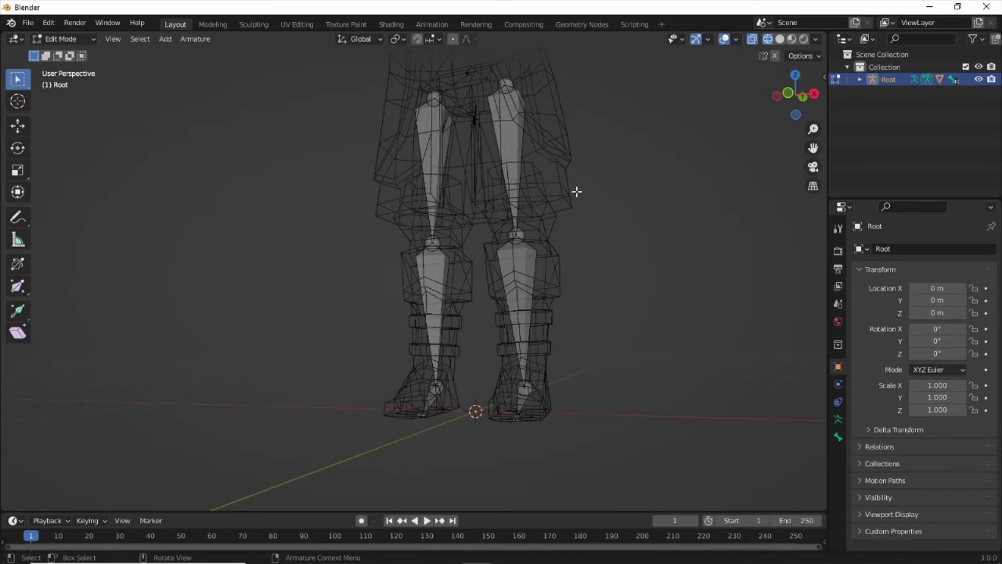
# - Box-select the small root bone at the hips and switch to Pose Mode
pyautogui.scroll(-2, 557, 191)
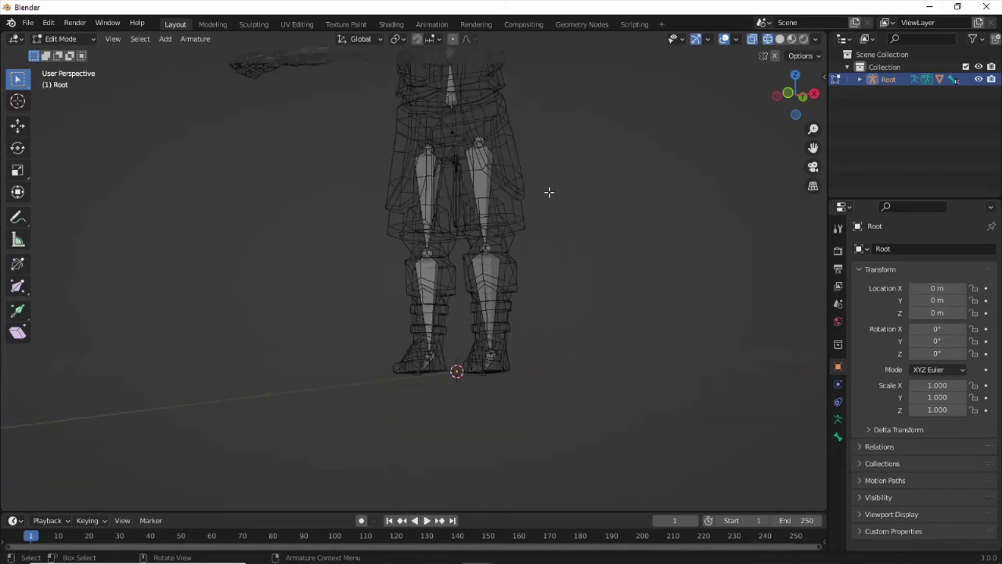
pyautogui.middleClick(455, 135)
pyautogui.scroll(4, 434, 238)
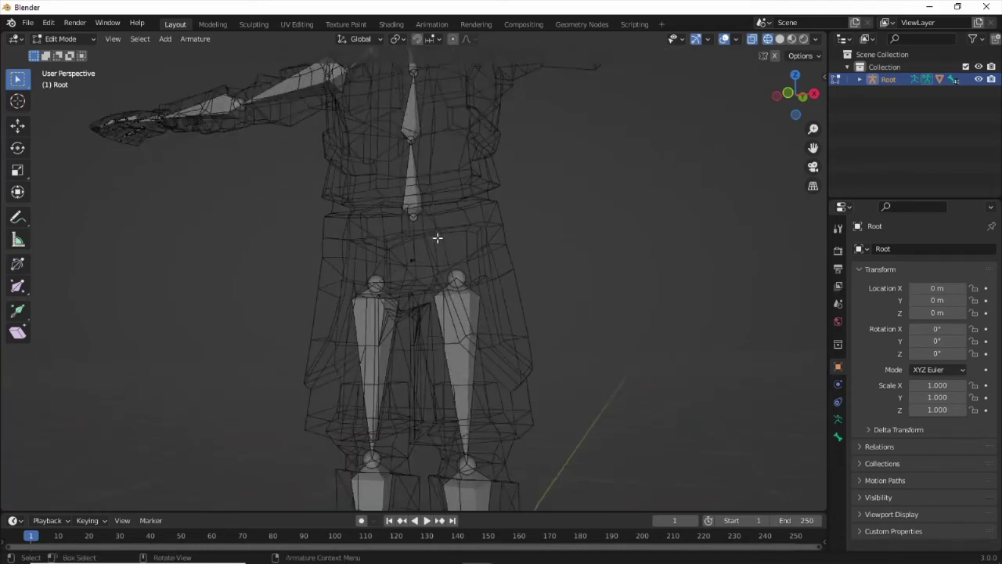
pyautogui.moveTo(543, 240); pyautogui.dragTo(441, 224, button='middle')
pyautogui.moveTo(441, 226); pyautogui.dragTo(462, 243)
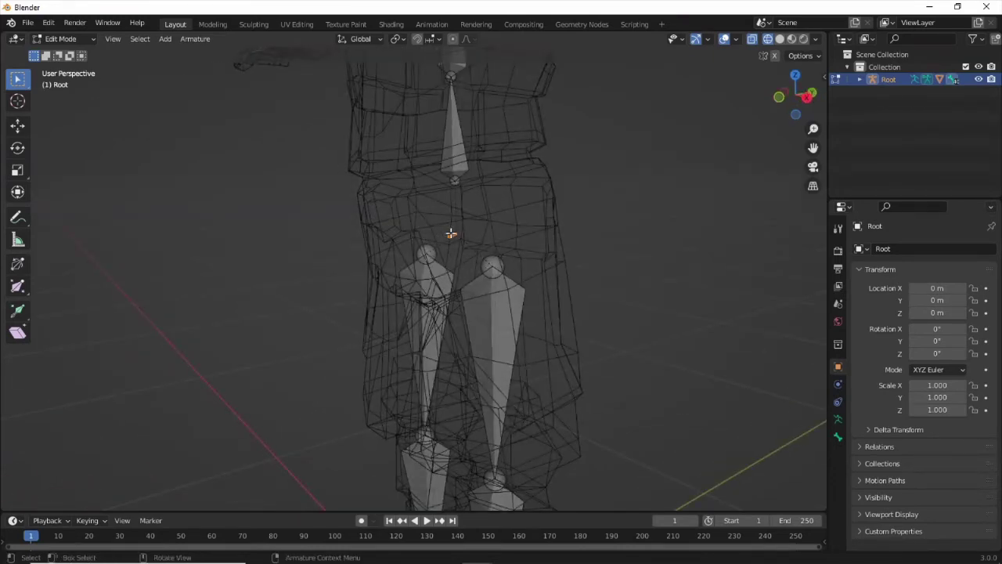
pyautogui.click(86, 39)
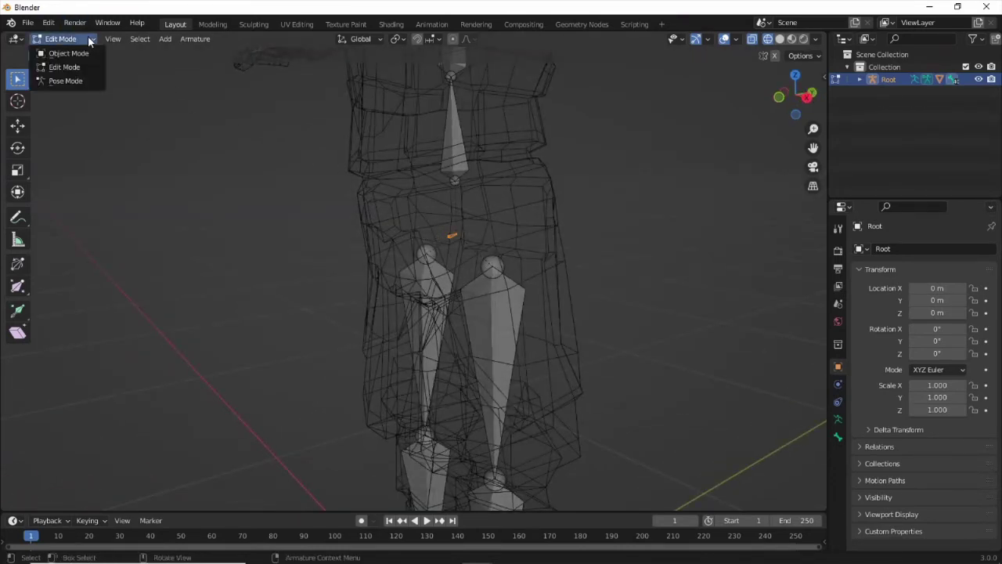
pyautogui.click(69, 82)
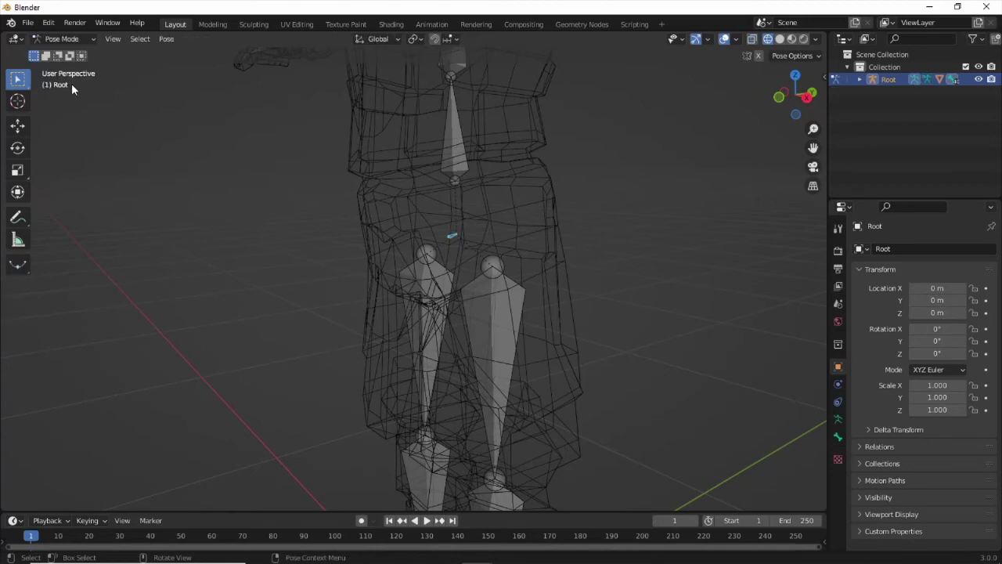
# - Test-move the root and upper bones, cancel both, reselect the root and enter Edit Mode
pyautogui.press('g')
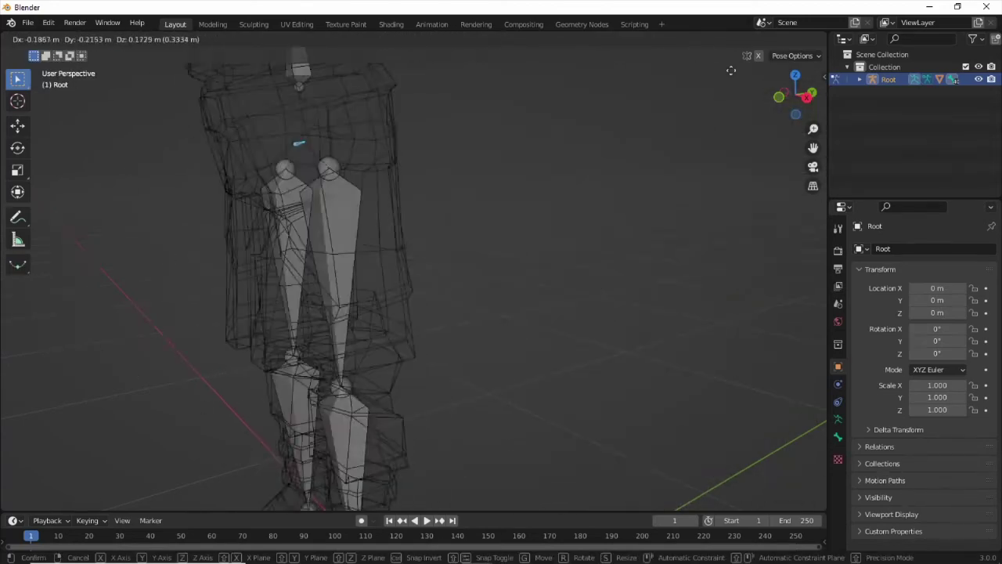
pyautogui.rightClick(318, 339)
pyautogui.click(436, 165)
pyautogui.press('g')
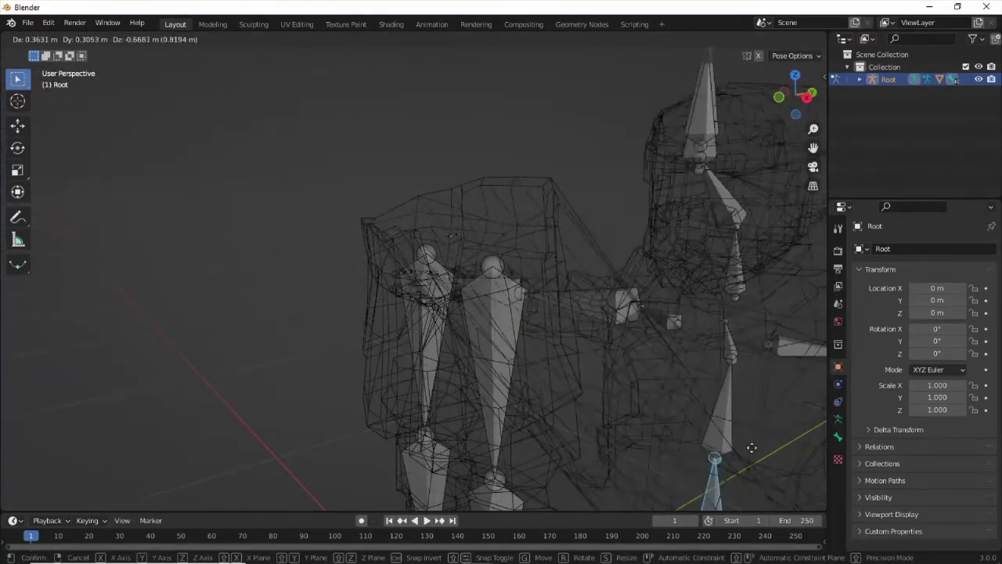
pyautogui.rightClick(481, 445)
pyautogui.moveTo(441, 229); pyautogui.dragTo(472, 250)
pyautogui.click(83, 38)
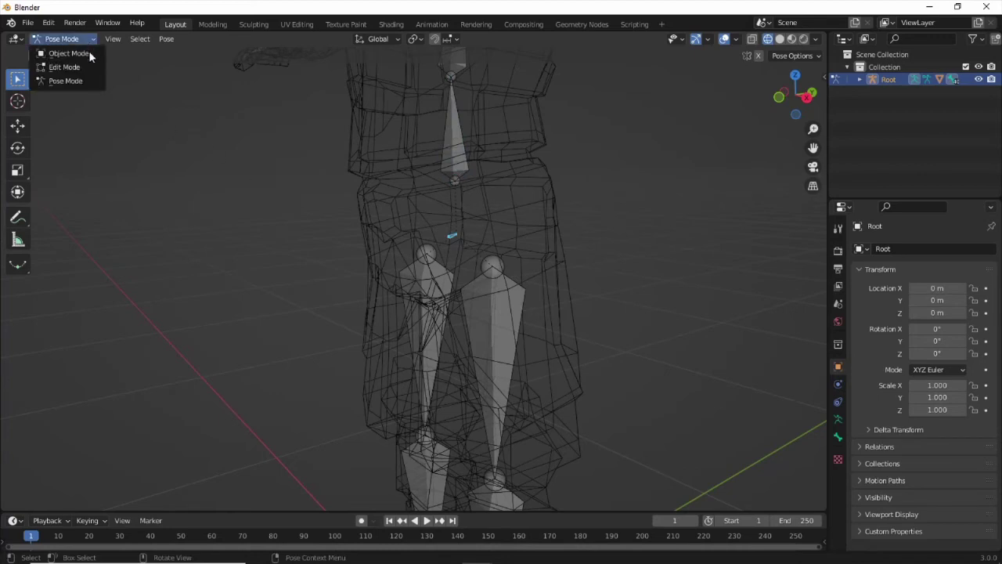
pyautogui.click(90, 68)
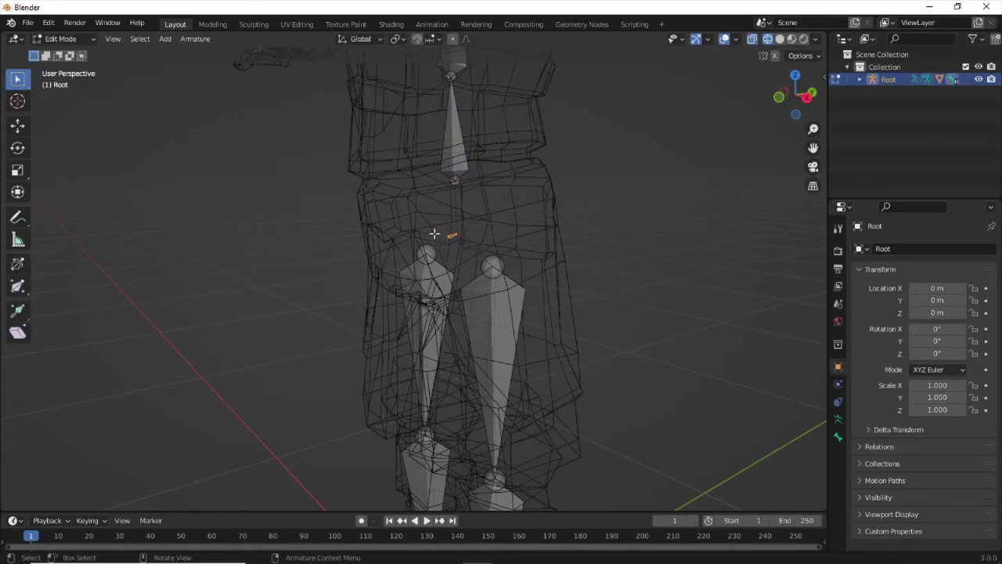
# - Scale the hip root bone up several times and rotate it upright beneath the spine
pyautogui.press('s')
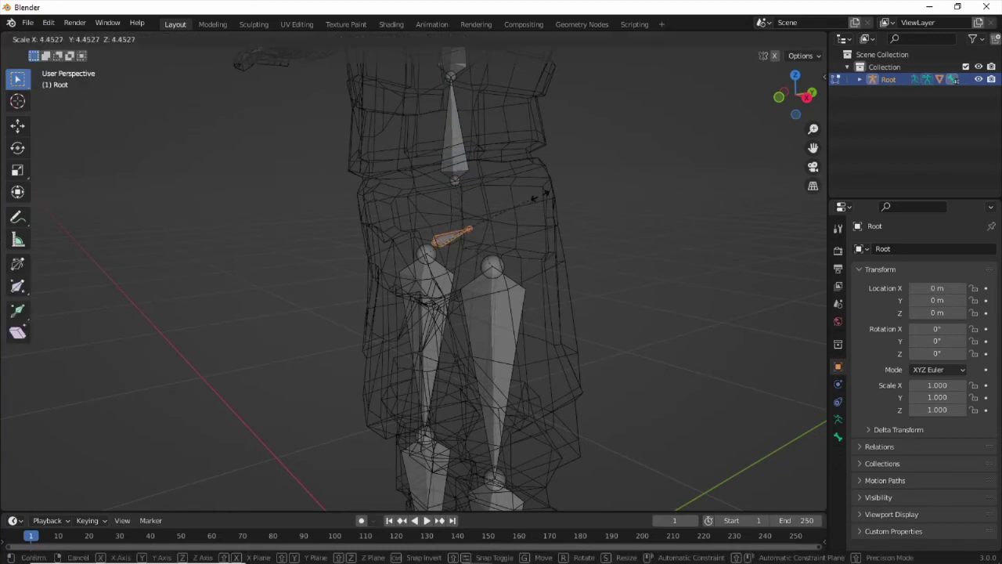
pyautogui.click(595, 173)
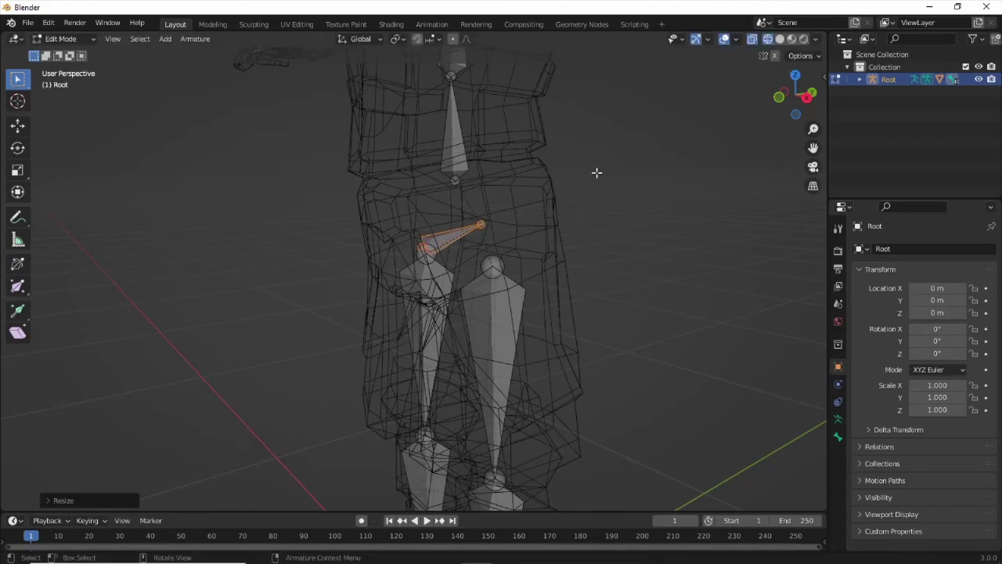
pyautogui.press('r')
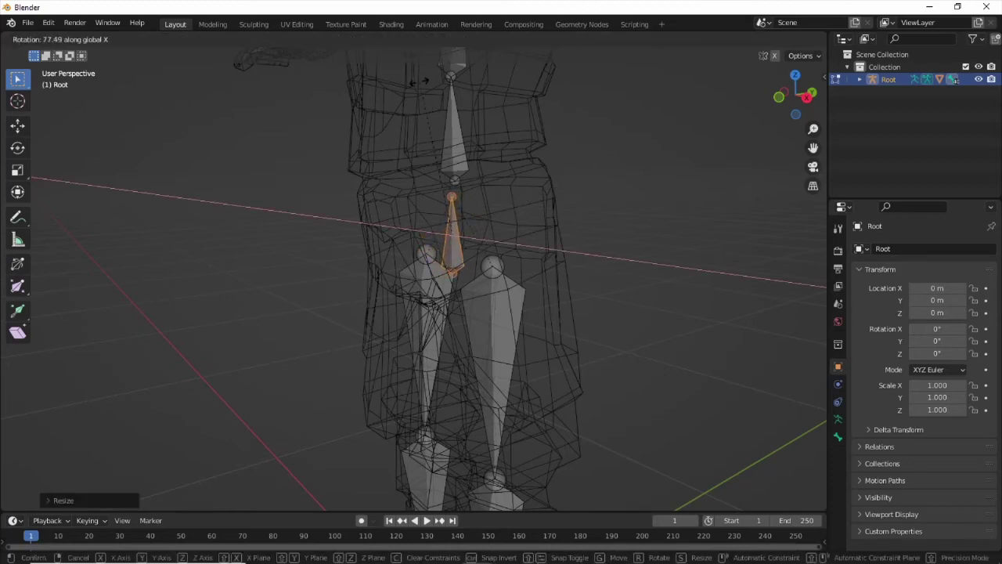
pyautogui.click(582, 184)
pyautogui.moveTo(581, 184); pyautogui.dragTo(517, 173, button='middle')
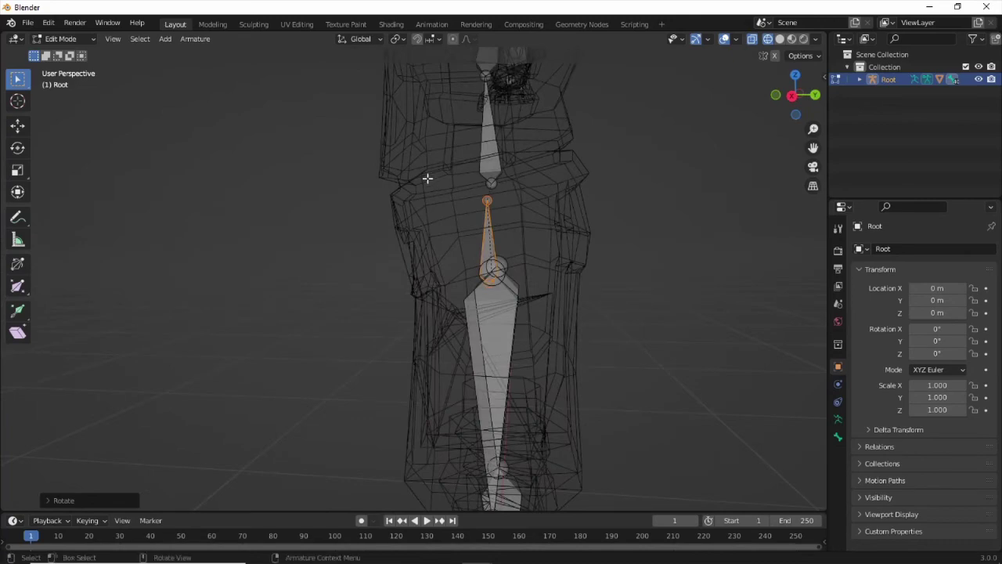
pyautogui.moveTo(420, 177); pyautogui.dragTo(442, 115, button='middle')
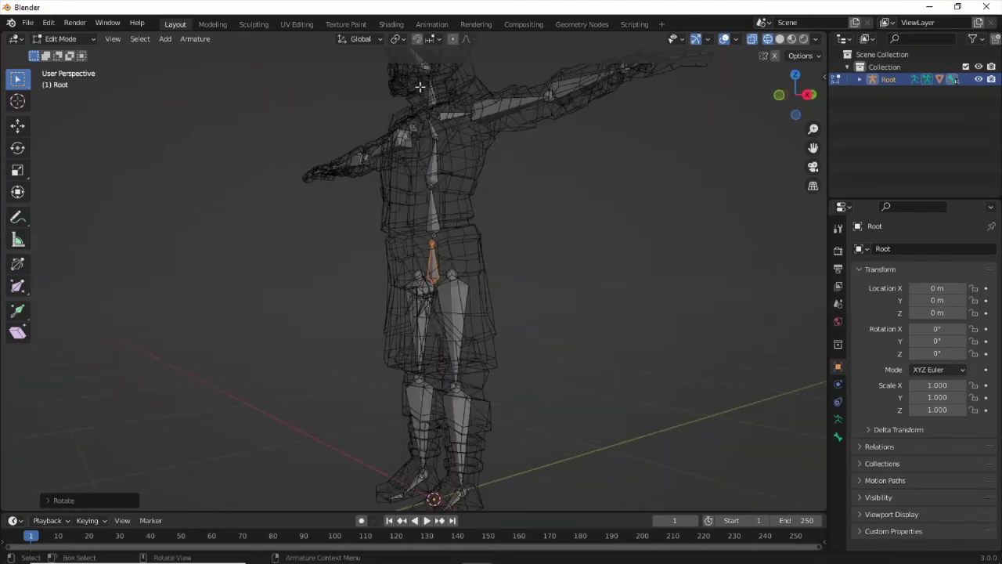
# - Rotate the head bone upright on X and move it along Y to centre it in the head
pyautogui.moveTo(436, 97); pyautogui.dragTo(404, 374, button='middle')
pyautogui.click(401, 379)
pyautogui.press('r')
pyautogui.press('x')
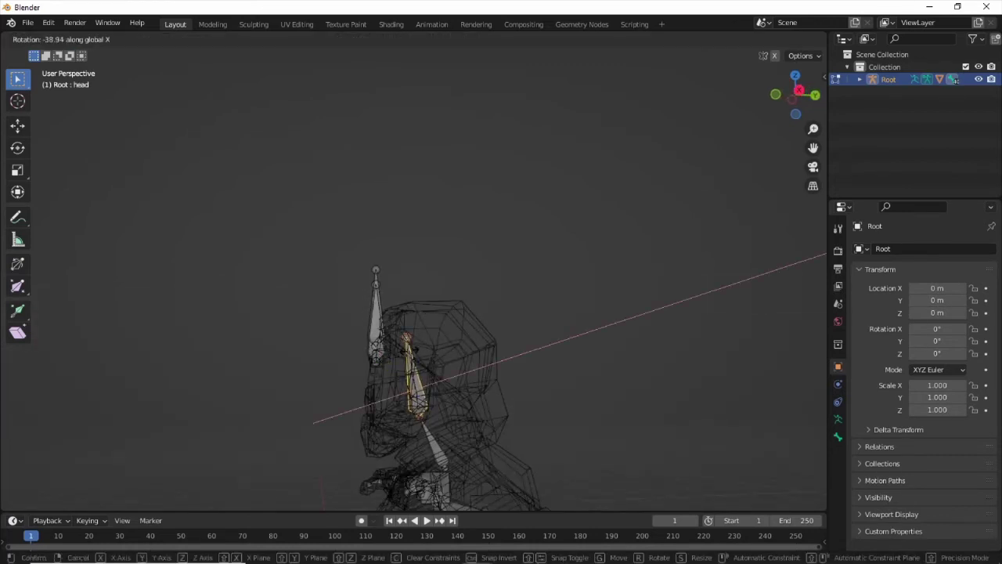
pyautogui.click(417, 347)
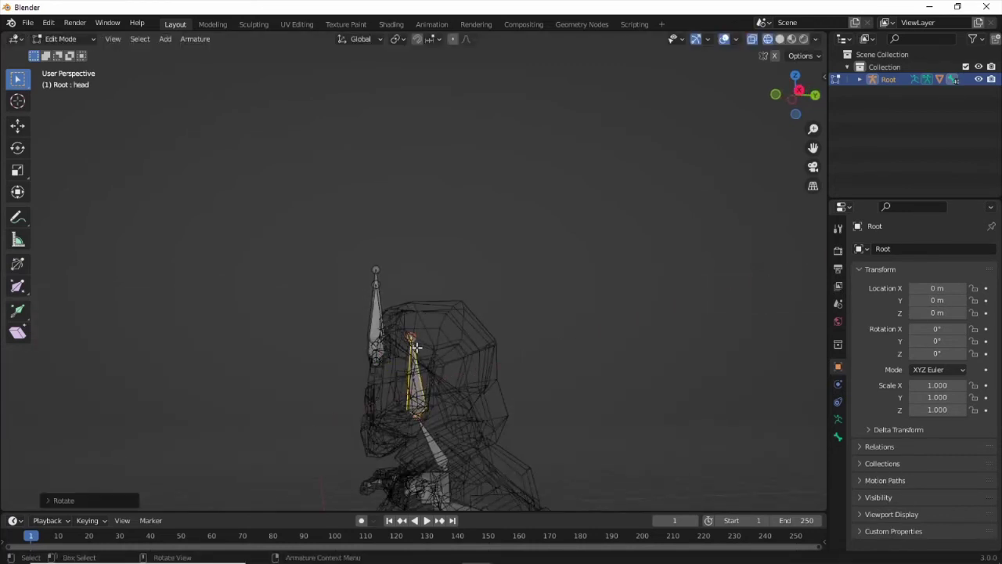
pyautogui.press('g')
pyautogui.press('y')
pyautogui.click(423, 347)
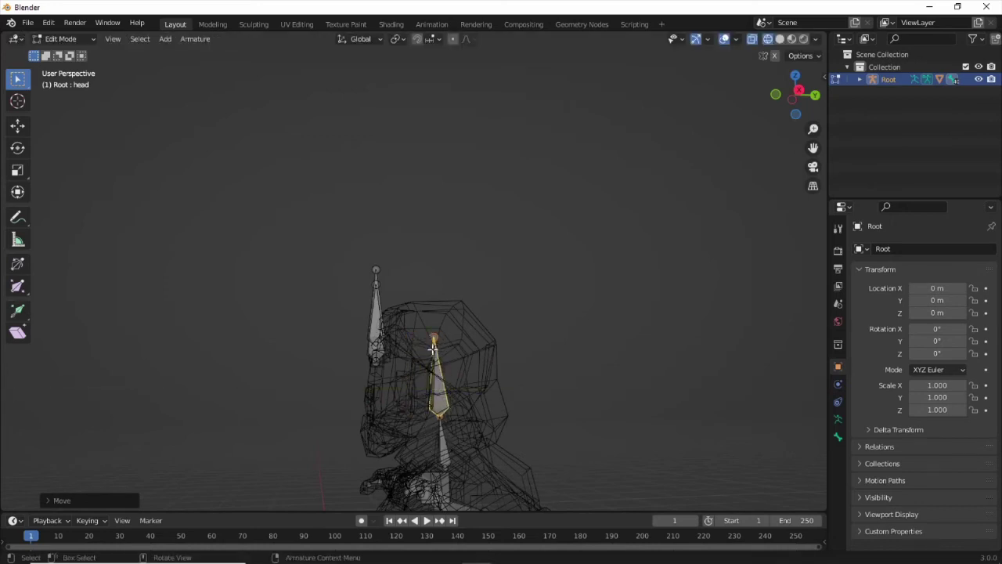
# - Rotate the eyebrows bone and then the eyes bone flat around the global X axis
pyautogui.click(376, 280)
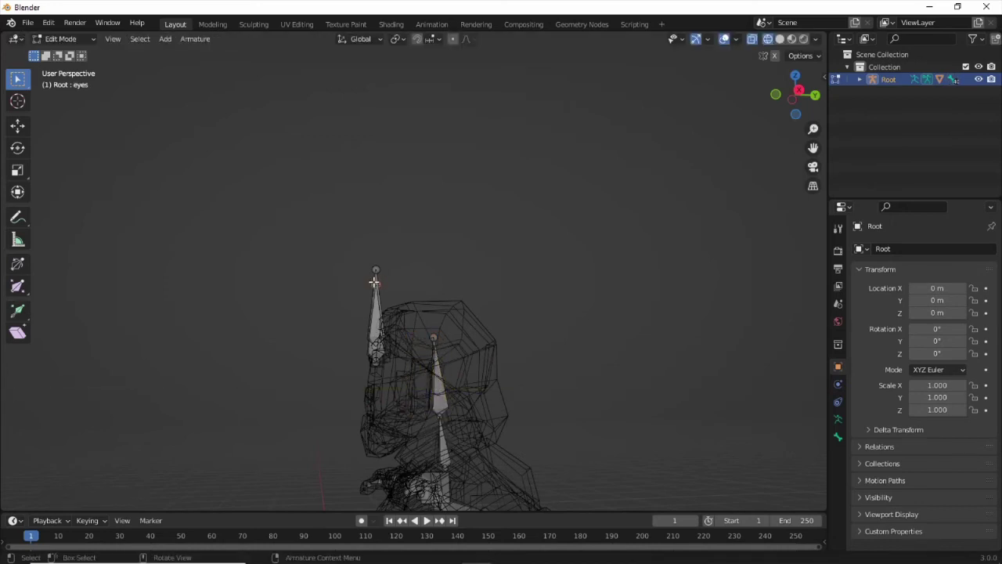
pyautogui.click(374, 273)
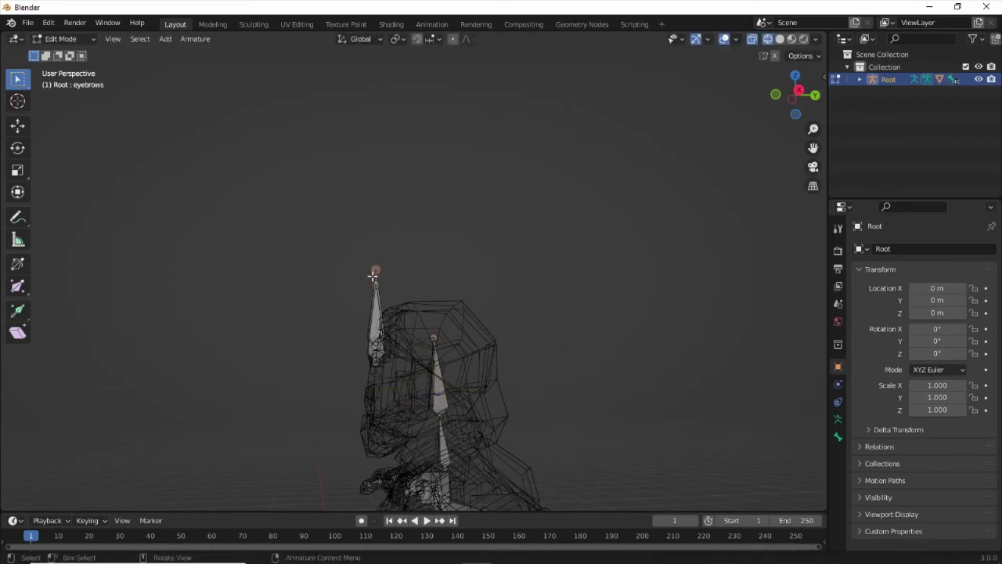
pyautogui.click(373, 327)
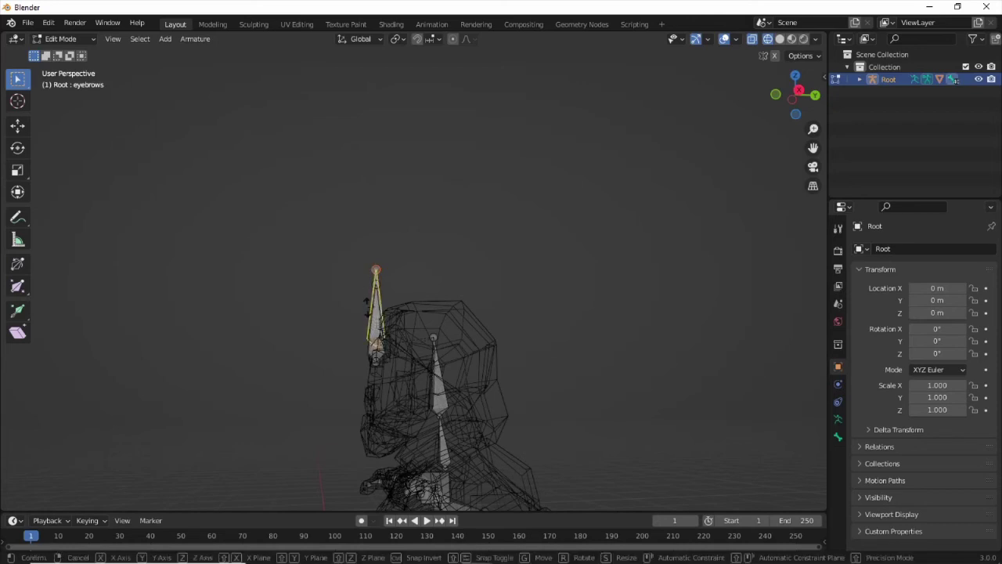
pyautogui.press('r')
pyautogui.press('x')
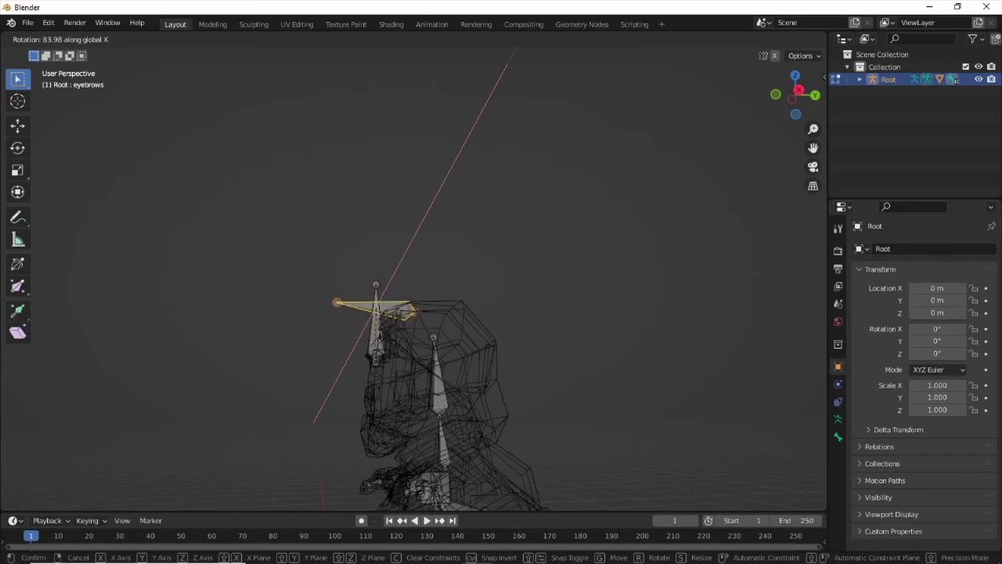
pyautogui.click(381, 354)
pyautogui.click(375, 320)
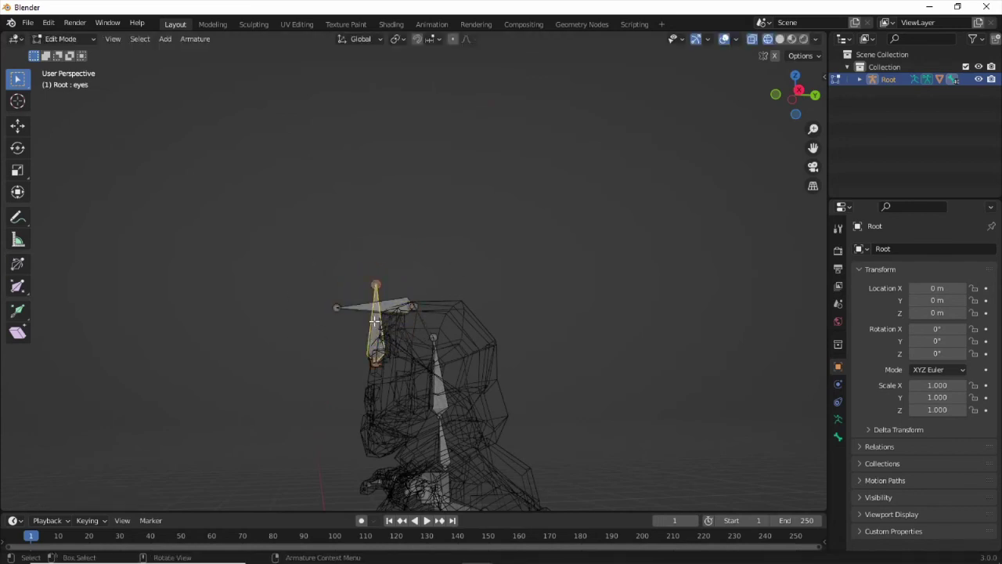
pyautogui.press('r')
pyautogui.press('x')
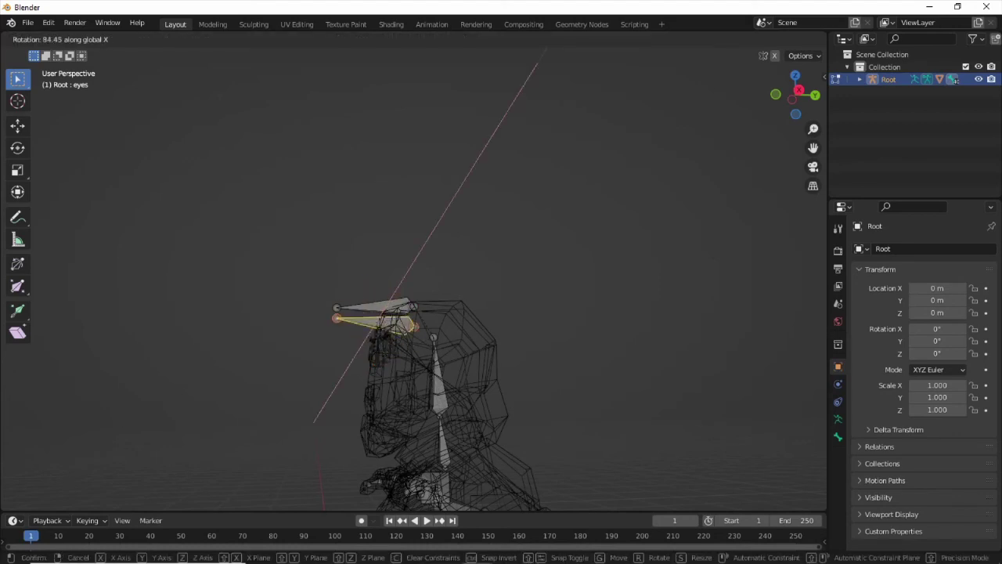
pyautogui.click(379, 321)
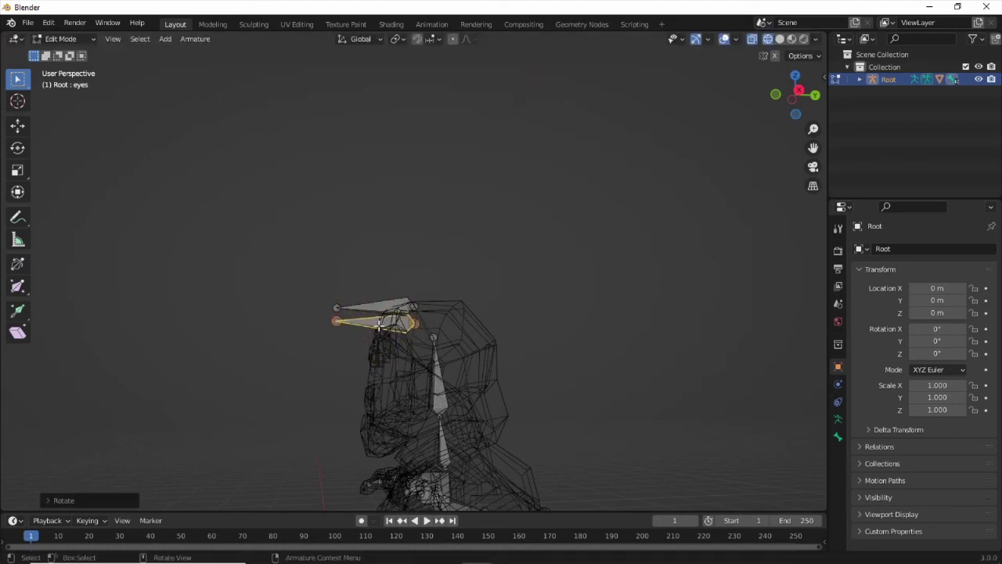
# - Select both face bones and move them along Y, then down Z, inside the head
pyautogui.click(376, 306)
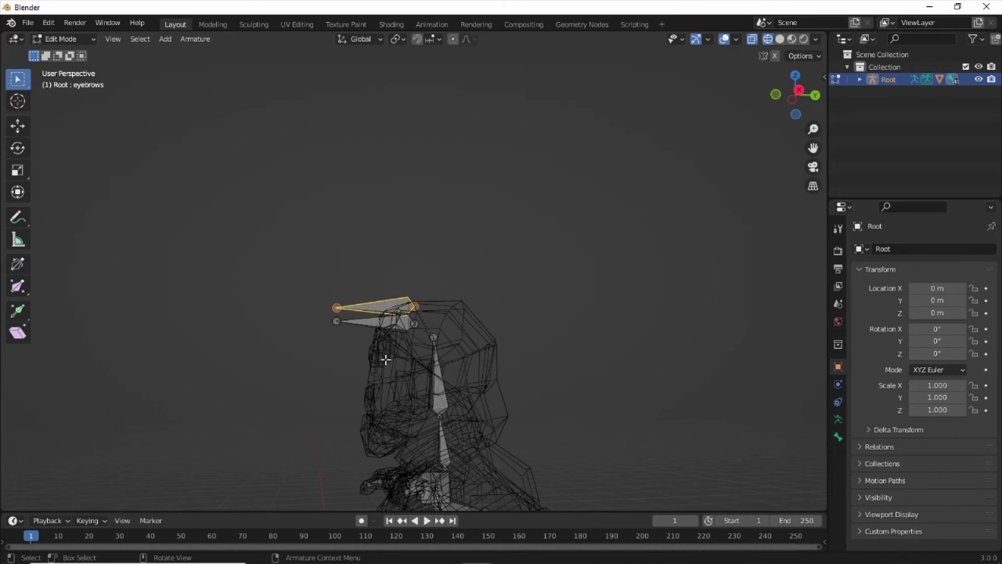
pyautogui.click(364, 318)
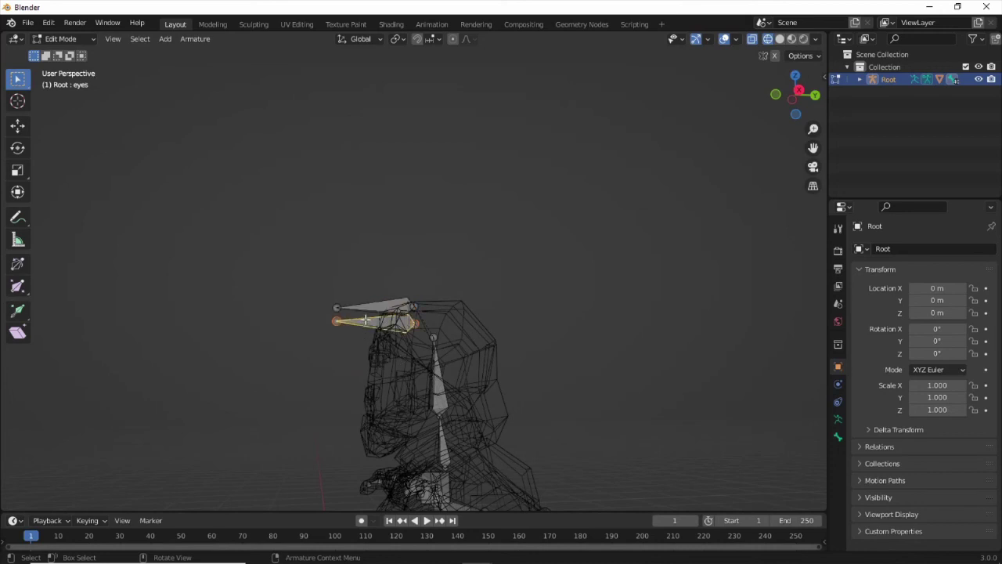
pyautogui.moveTo(332, 286); pyautogui.dragTo(415, 335)
pyautogui.moveTo(545, 304); pyautogui.dragTo(512, 316, button='middle')
pyautogui.press('g')
pyautogui.press('y')
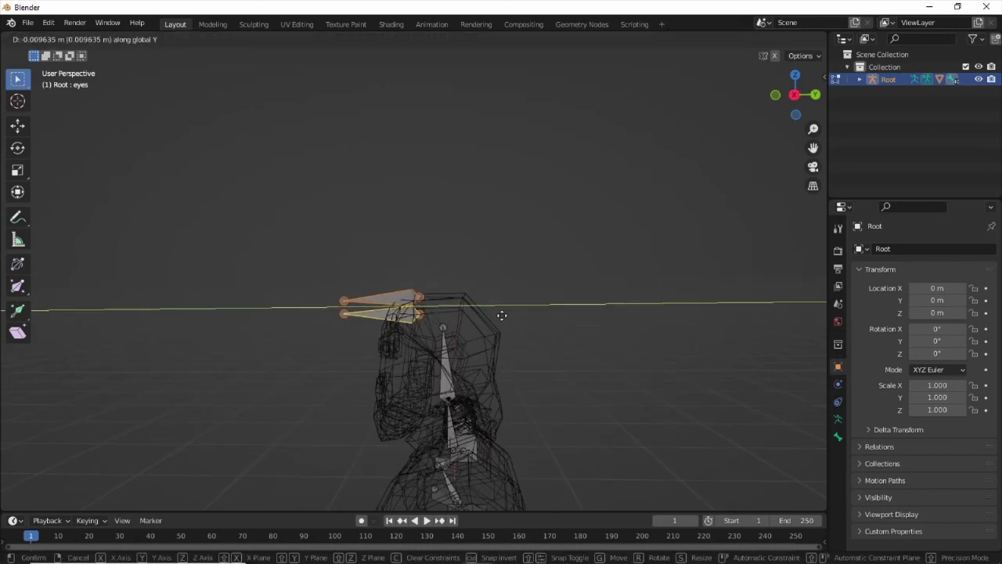
pyautogui.click(557, 307)
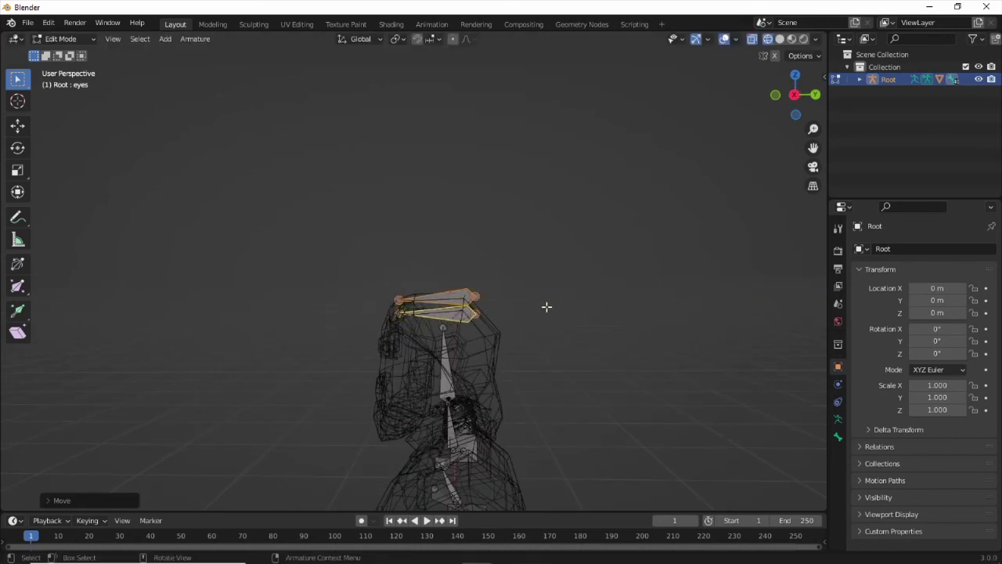
pyautogui.press('g')
pyautogui.press('z')
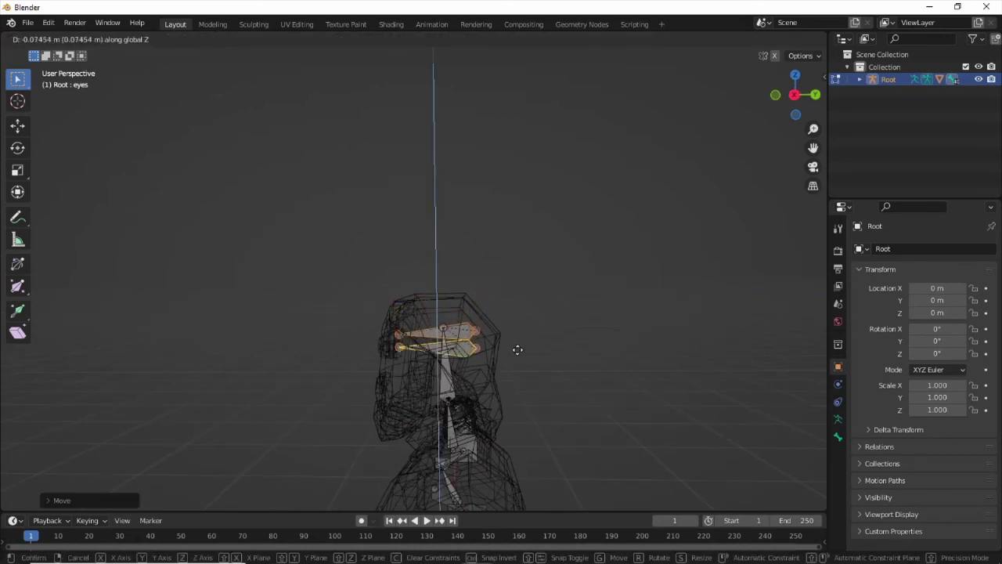
pyautogui.click(391, 335)
pyautogui.moveTo(391, 335); pyautogui.dragTo(537, 324, button='middle')
# - Switch the viewport to Solid shading and view the whole soldier with its face bones hidden inside the head
pyautogui.scroll(-6, 525, 360)
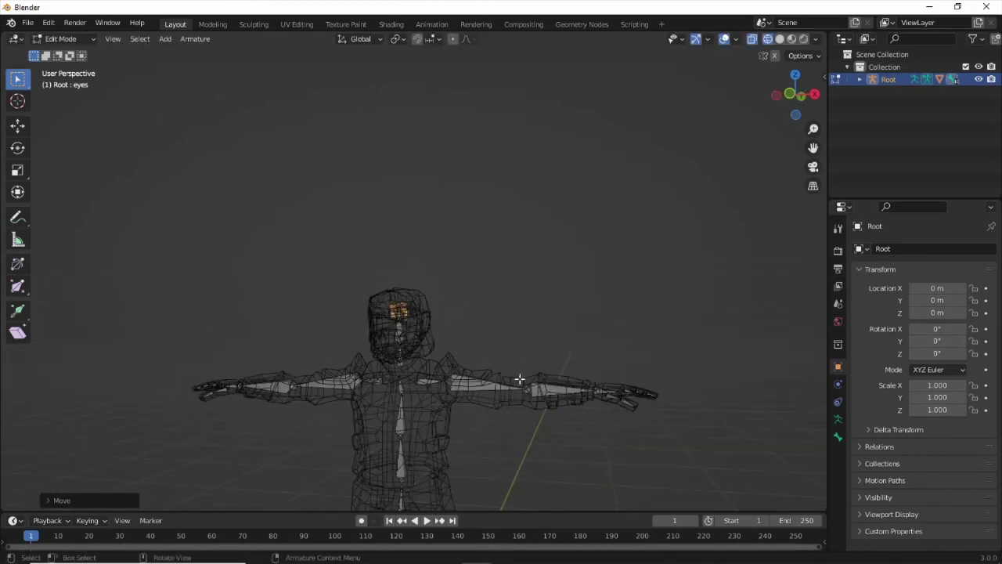
pyautogui.click(780, 38)
pyautogui.moveTo(459, 325); pyautogui.dragTo(479, 364, button='middle')
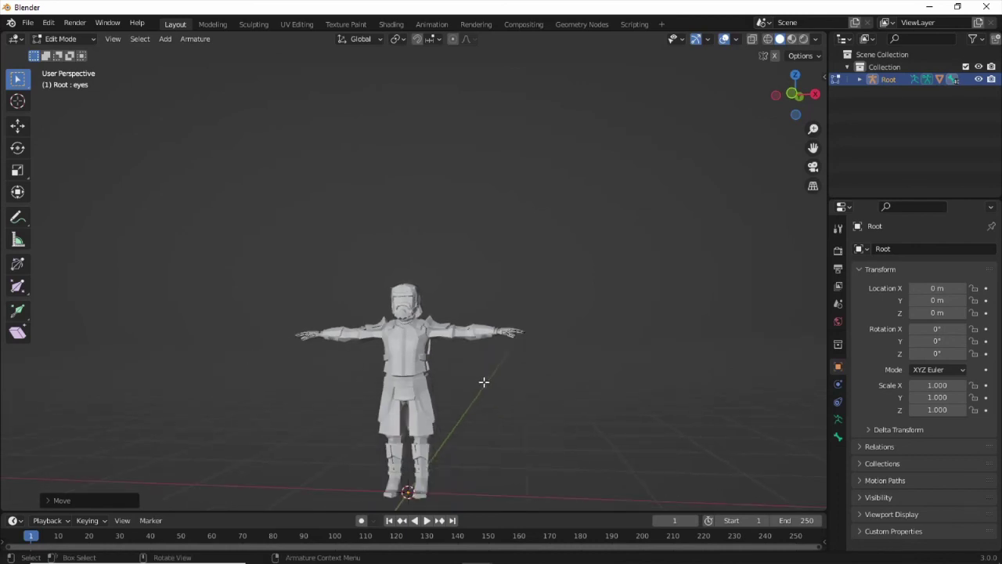